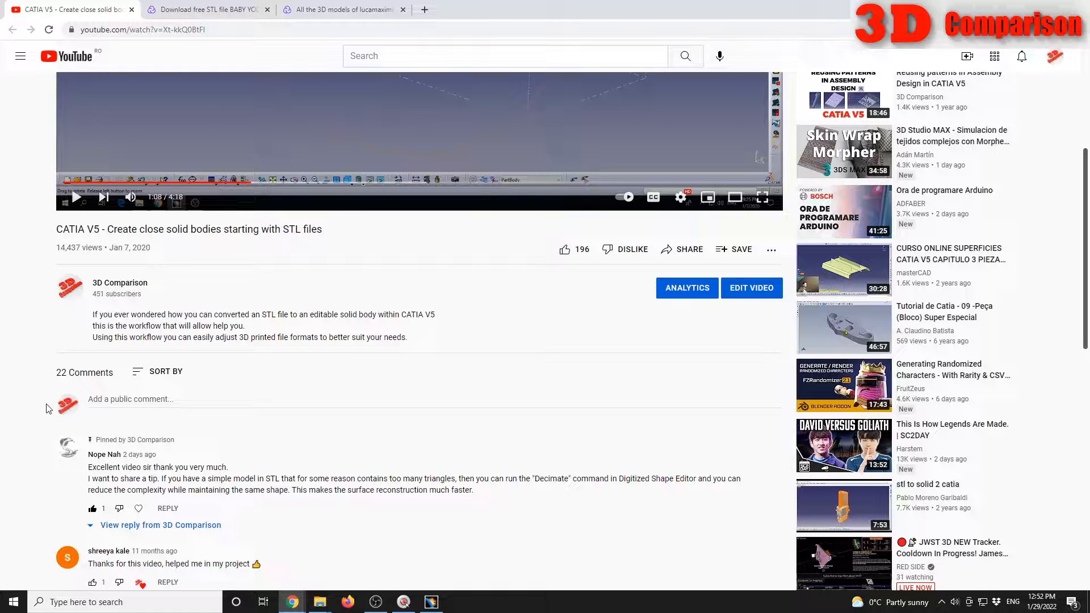
Step: Review the CATIA V5 STL video page and the Cults page of the Baby Yoda Soup model, down to its creator details
{"action": "scroll", "coordinate": [49, 404], "scroll_direction": "up", "scroll_amount": 5}
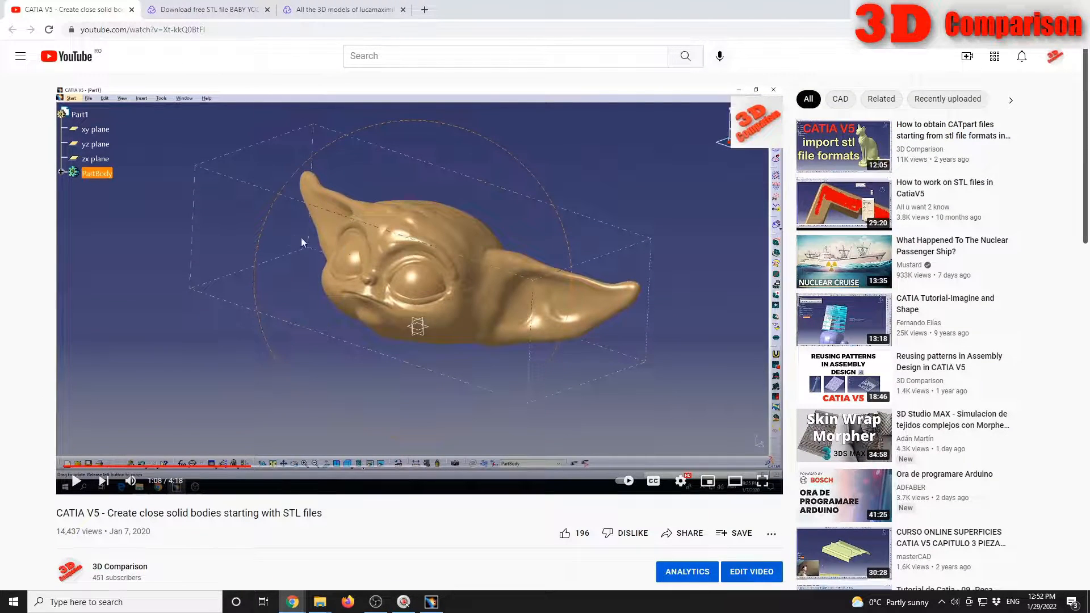
{"action": "left_click", "coordinate": [230, 11]}
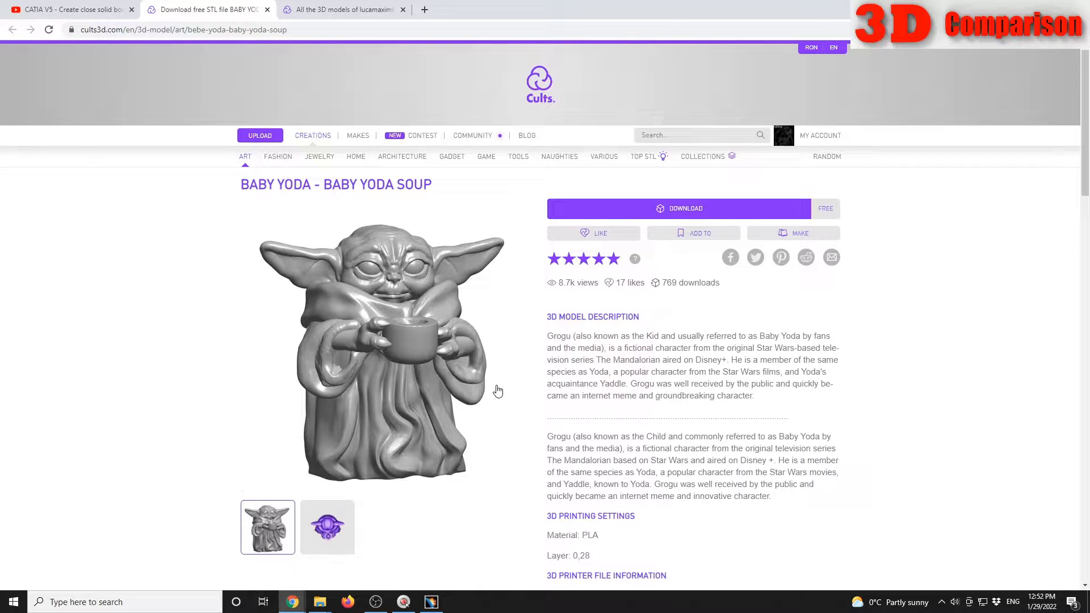
{"action": "left_click", "coordinate": [219, 30]}
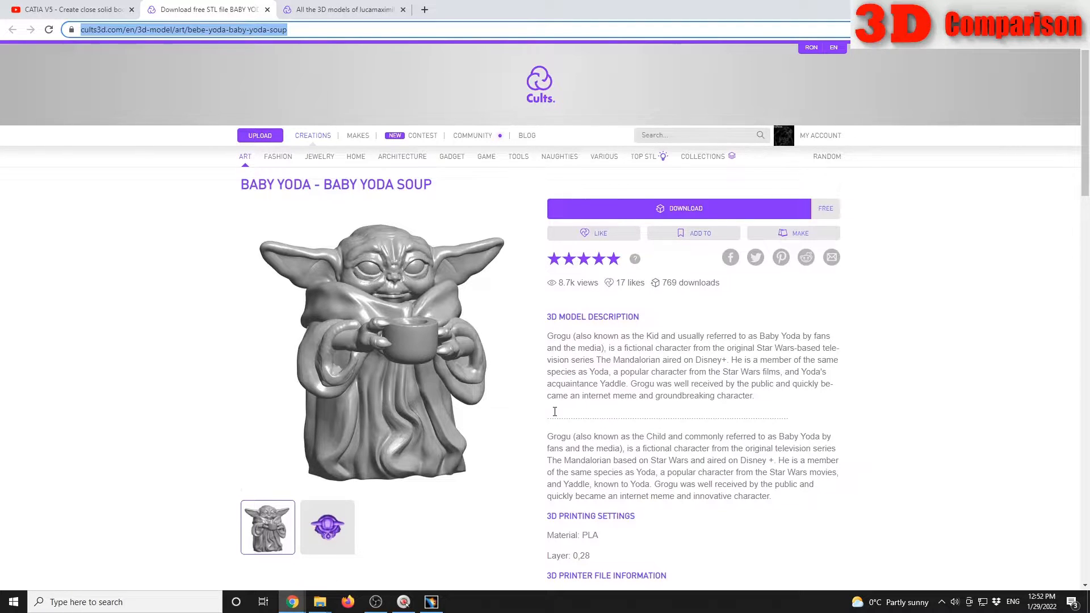
{"action": "scroll", "coordinate": [554, 411], "scroll_direction": "down", "scroll_amount": 8}
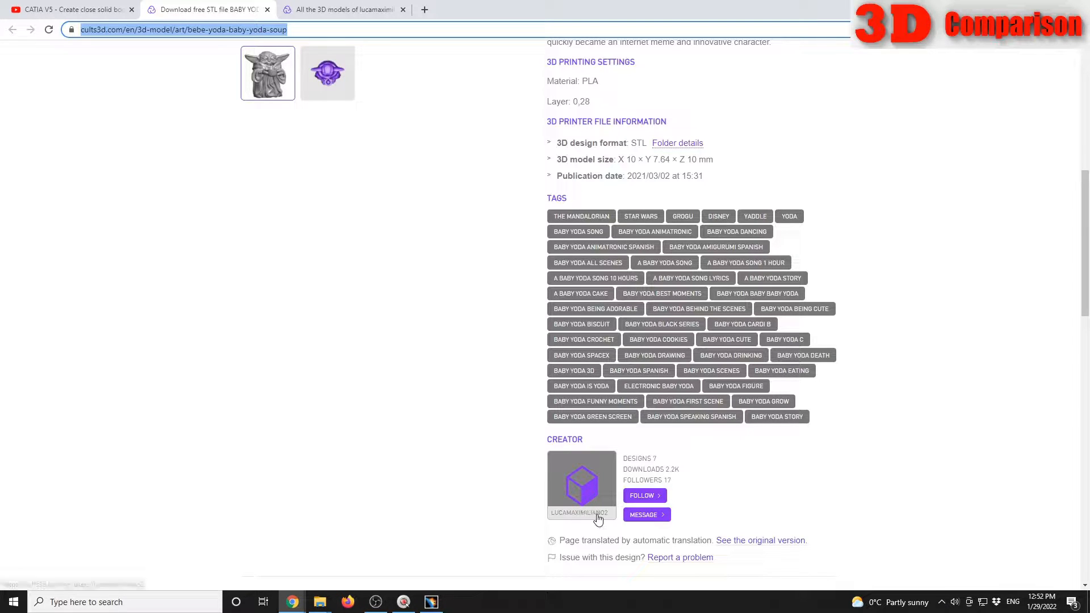
{"action": "scroll", "coordinate": [311, 346], "scroll_direction": "up", "scroll_amount": 4}
{"action": "scroll", "coordinate": [310, 345], "scroll_direction": "up", "scroll_amount": 3}
Step: Switch to CATIA V5 and import baby yoda soupe.stl in Stl format with scale factor 1 and millimetre units
{"action": "left_click", "coordinate": [431, 602]}
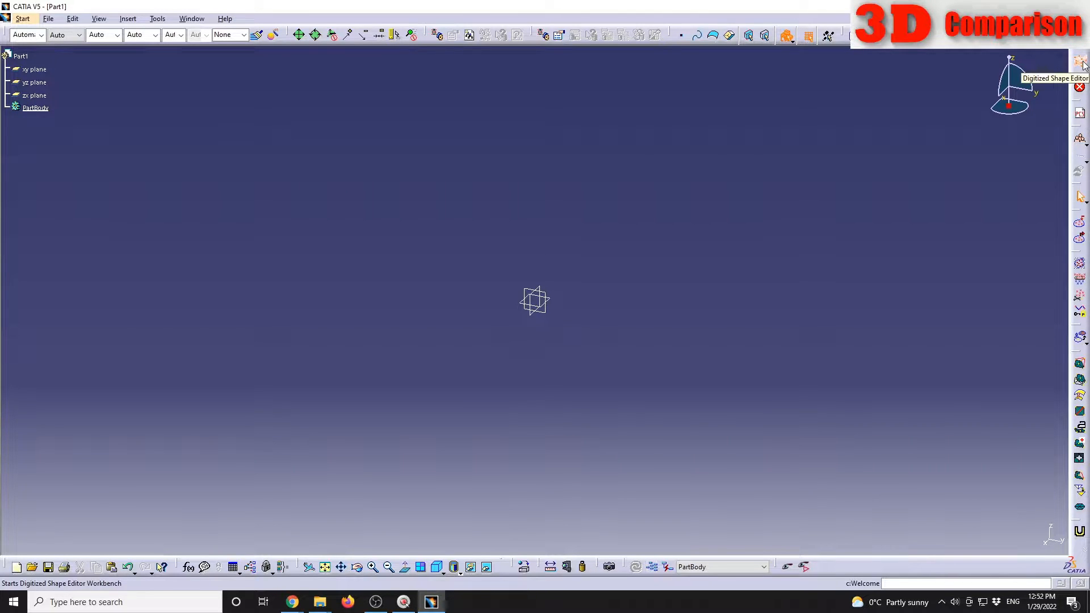
{"action": "left_click", "coordinate": [1082, 226]}
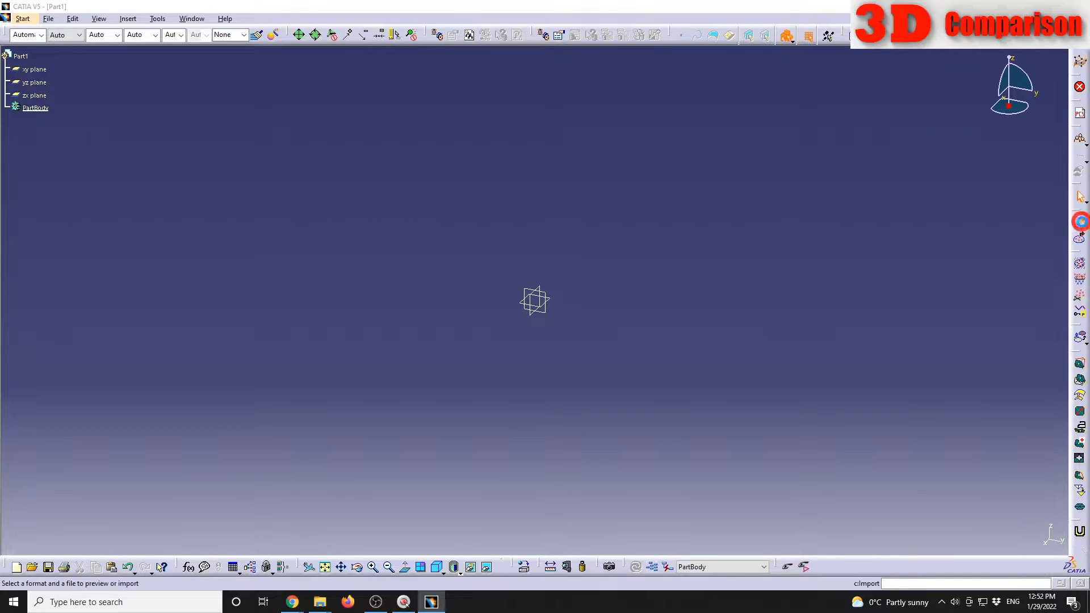
{"action": "left_click_drag", "start_coordinate": [290, 227], "coordinate": [277, 282]}
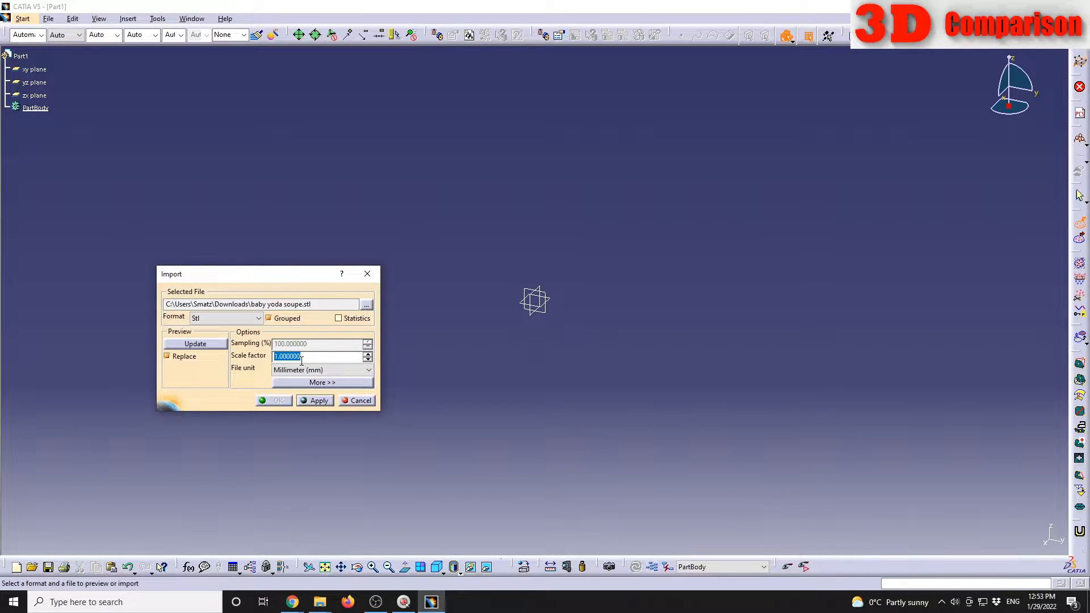
{"action": "left_click", "coordinate": [316, 401]}
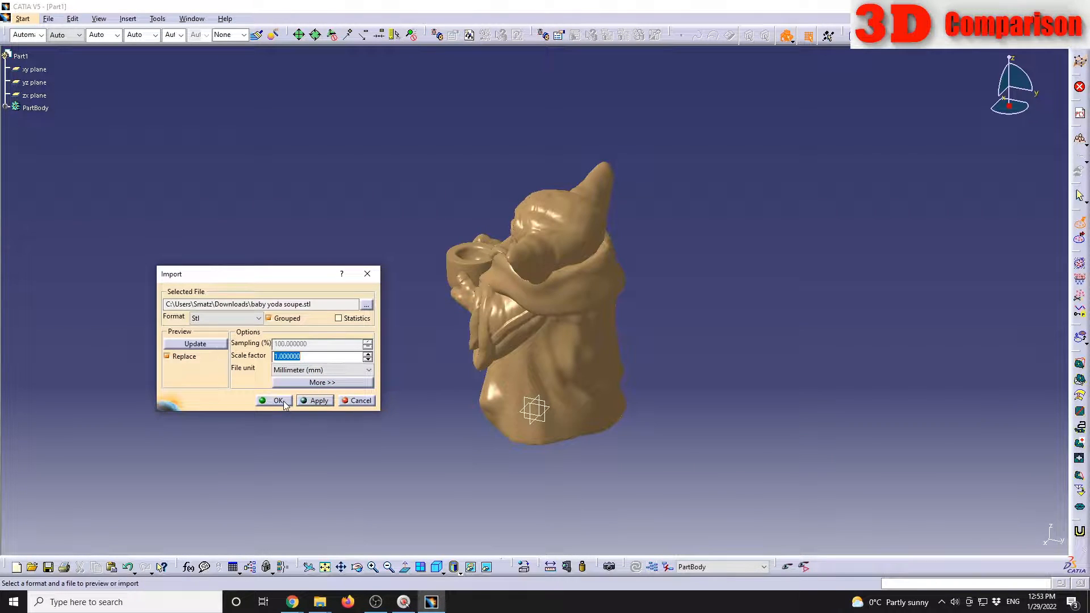
{"action": "left_click", "coordinate": [278, 400]}
{"action": "middle_click_drag", "start_coordinate": [384, 409], "coordinate": [688, 404]}
{"action": "middle_click_drag", "start_coordinate": [569, 437], "coordinate": [418, 368]}
Step: Rename the imported mesh under PartBody as "Initial stl file"
{"action": "left_click", "coordinate": [5, 107]}
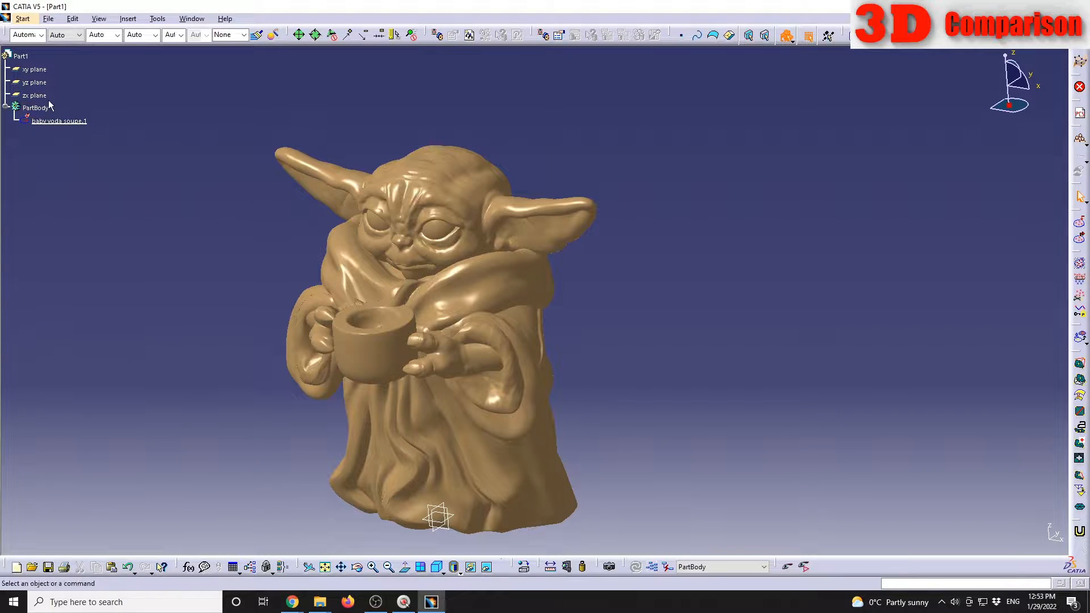
{"action": "left_click", "coordinate": [71, 122]}
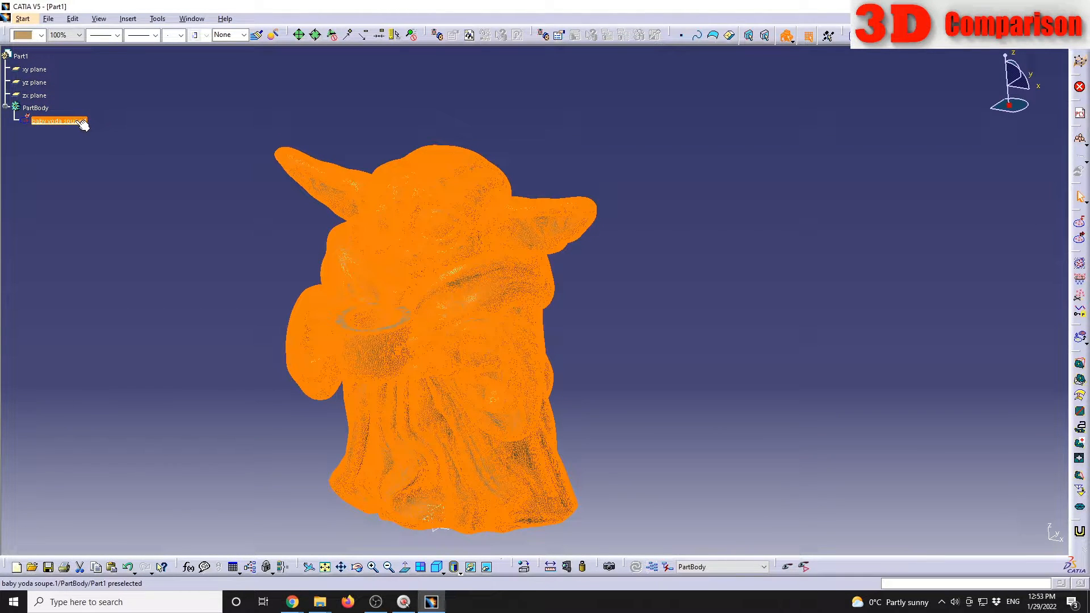
{"action": "right_click", "coordinate": [76, 121]}
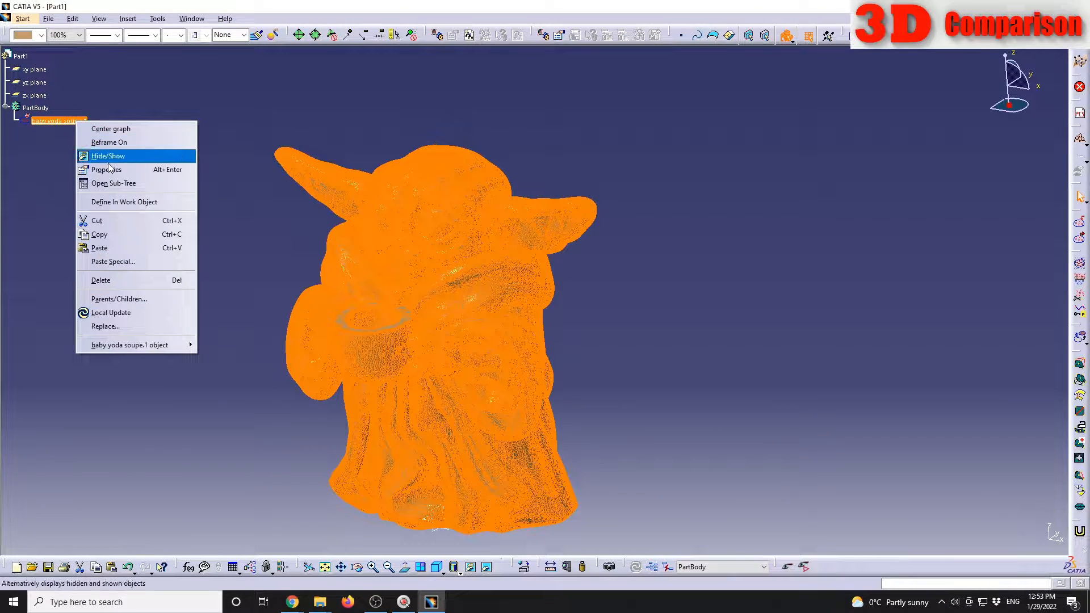
{"action": "left_click", "coordinate": [137, 170]}
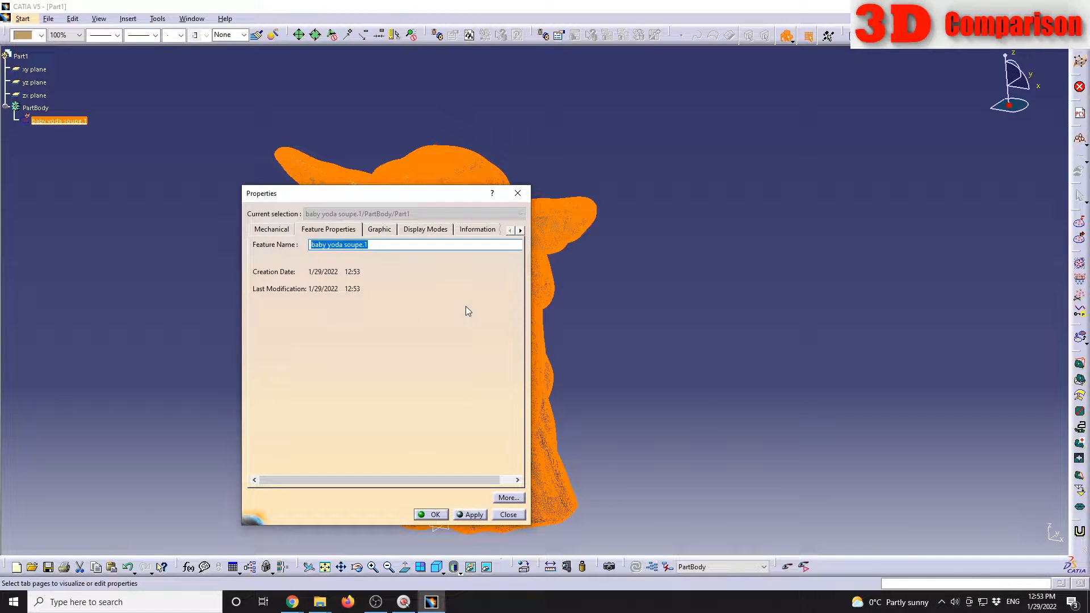
{"action": "type", "text": "Initial stl file"}
{"action": "key", "text": "Return"}
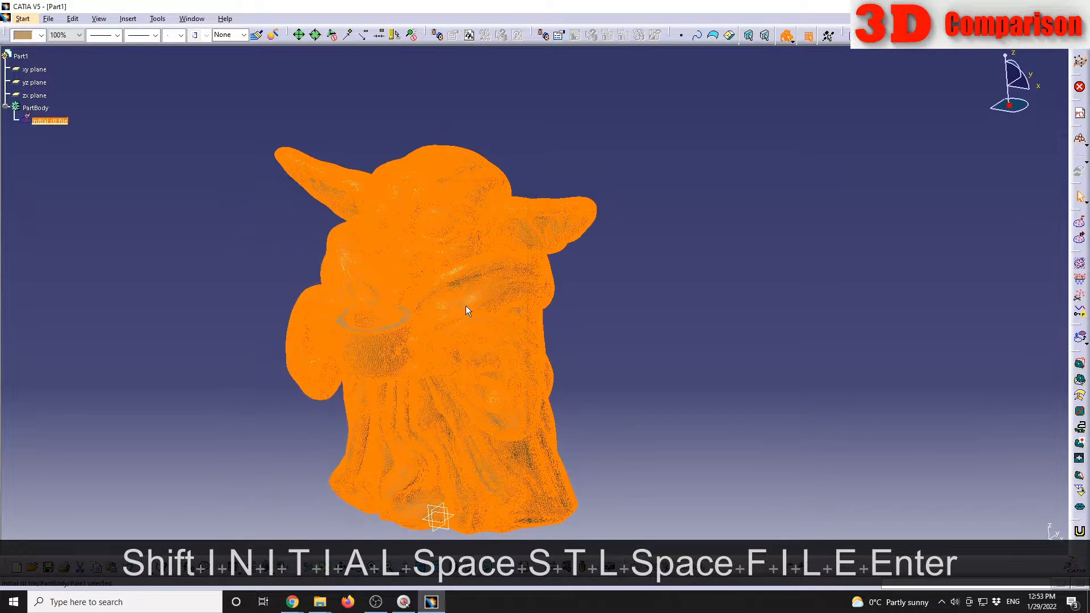
{"action": "left_click", "coordinate": [193, 293]}
{"action": "middle_click_drag", "start_coordinate": [303, 400], "coordinate": [348, 360]}
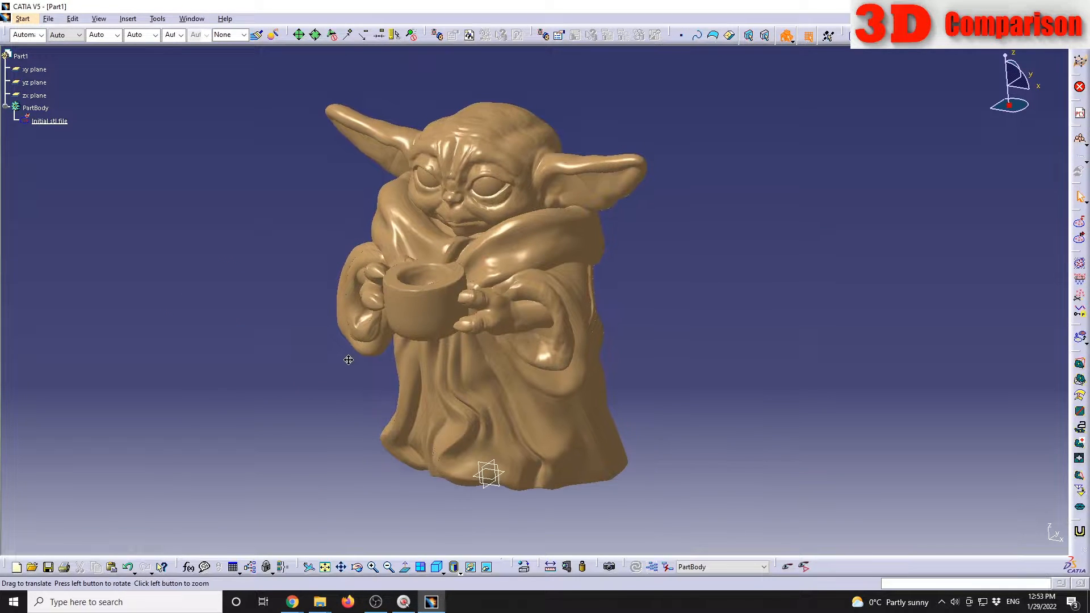
Step: Run the Information analysis on the Initial stl file mesh to display its statistics
{"action": "left_click", "coordinate": [134, 21]}
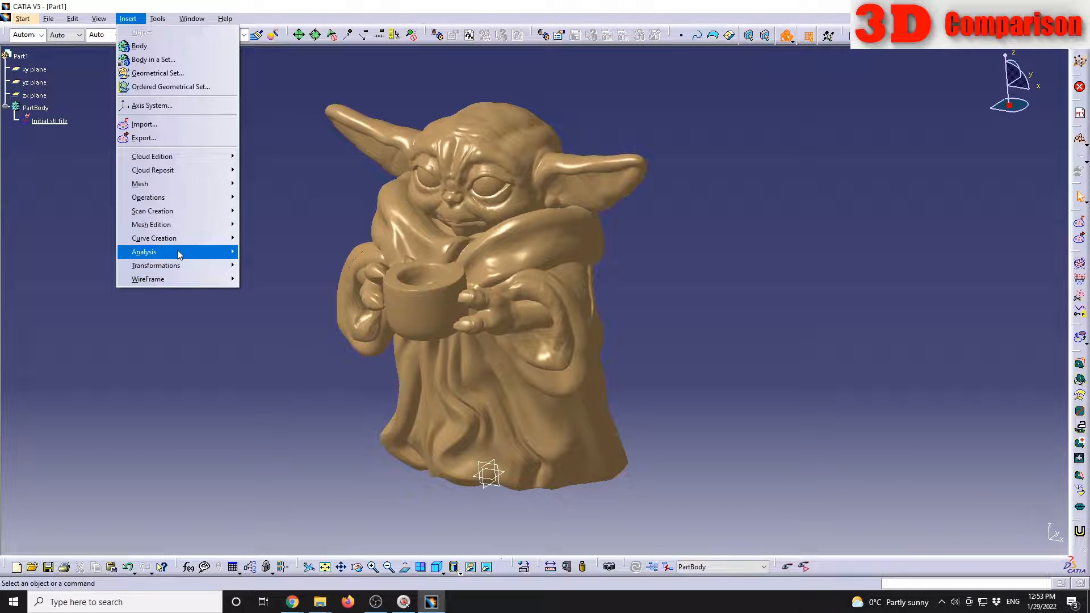
{"action": "mouse_move", "coordinate": [177, 253]}
{"action": "left_click", "coordinate": [287, 250]}
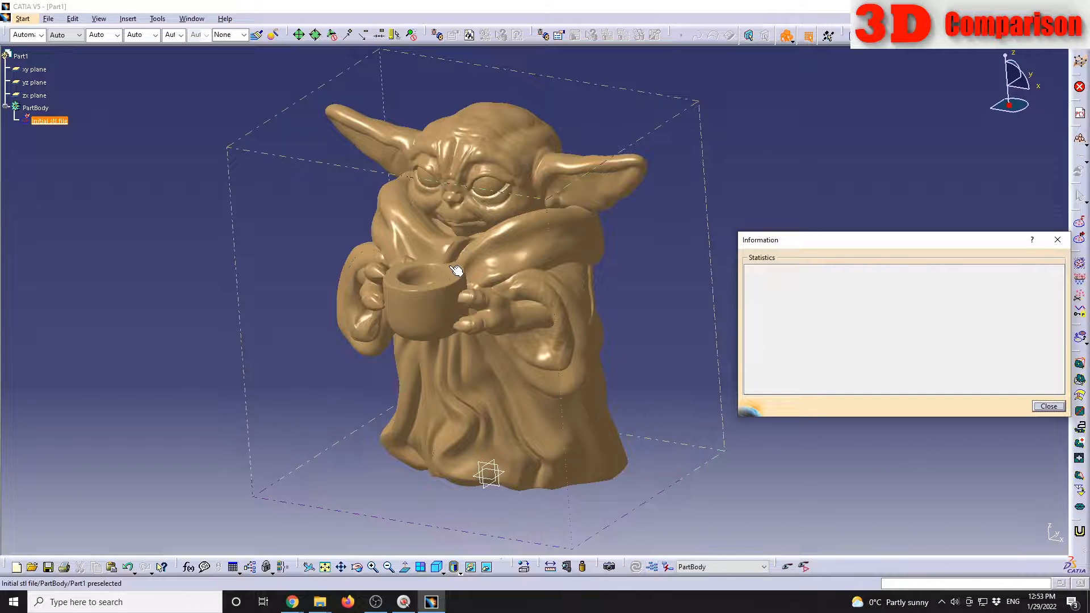
{"action": "left_click", "coordinate": [478, 164]}
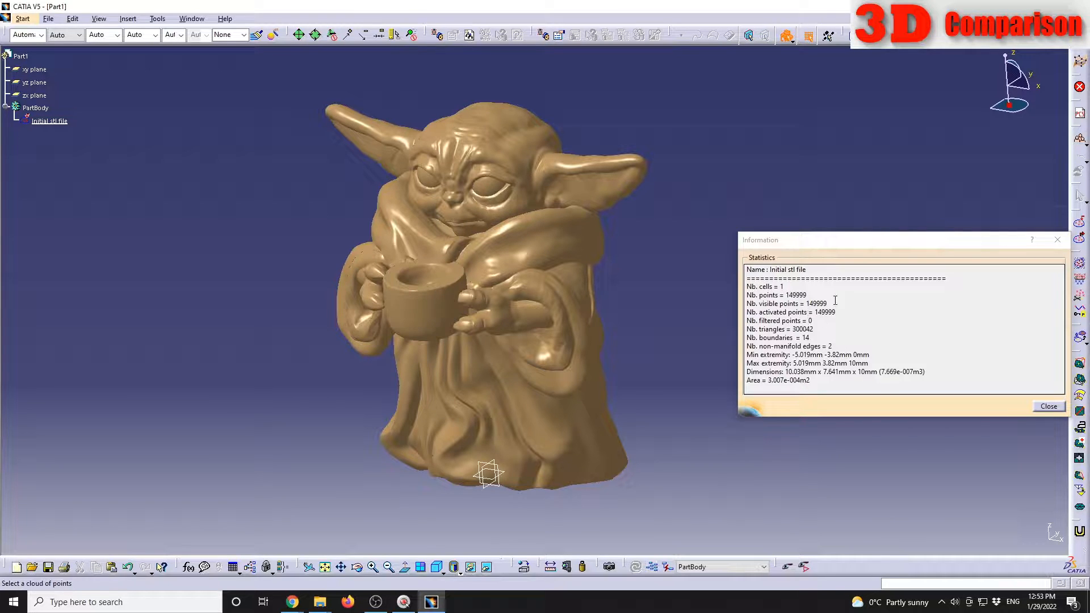
{"action": "left_click_drag", "start_coordinate": [815, 241], "coordinate": [729, 235]}
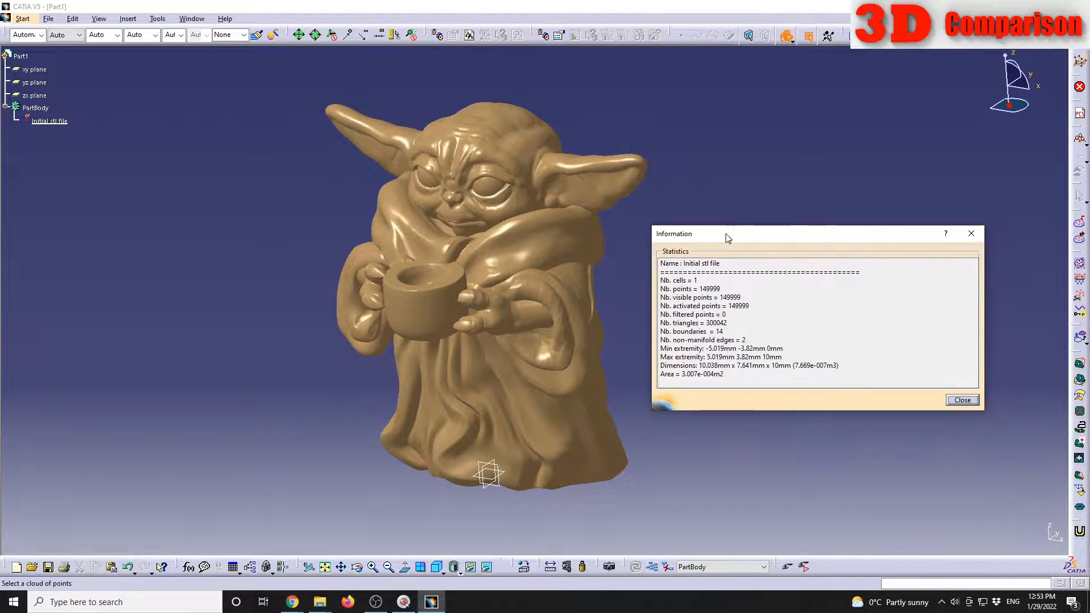
Step: Examine the mesh's triangle count, point count, dimensions and area in the statistics, and close the report
{"action": "left_click_drag", "start_coordinate": [660, 325], "coordinate": [711, 320]}
{"action": "left_click", "coordinate": [726, 319]}
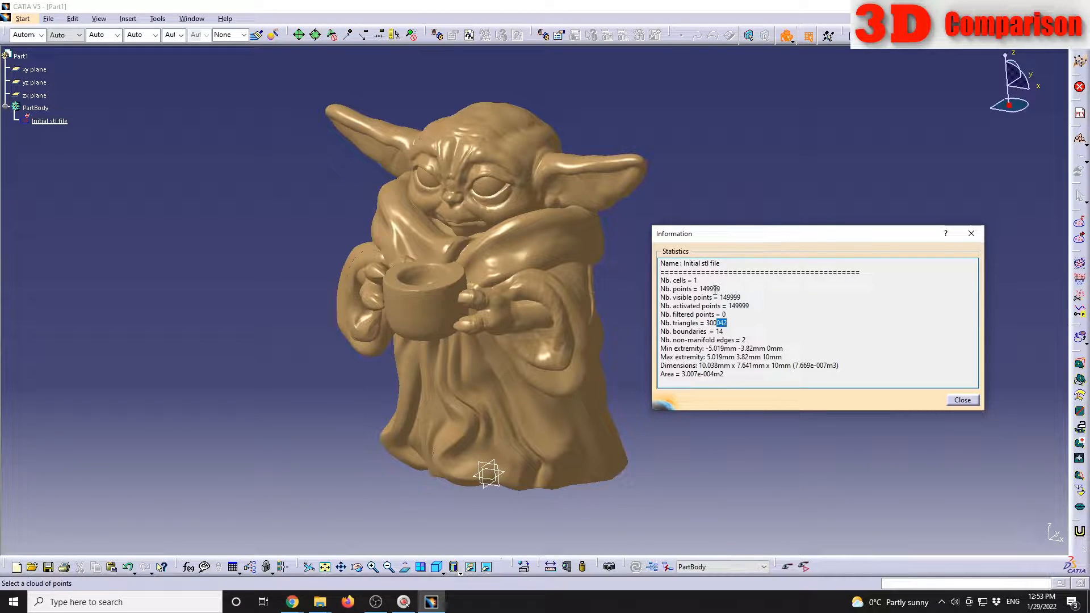
{"action": "left_click_drag", "start_coordinate": [710, 289], "coordinate": [720, 289]}
{"action": "left_click", "coordinate": [769, 321]}
{"action": "left_click_drag", "start_coordinate": [676, 366], "coordinate": [785, 367]}
{"action": "left_click", "coordinate": [743, 378]}
{"action": "left_click", "coordinate": [793, 376]}
{"action": "left_click", "coordinate": [959, 400]}
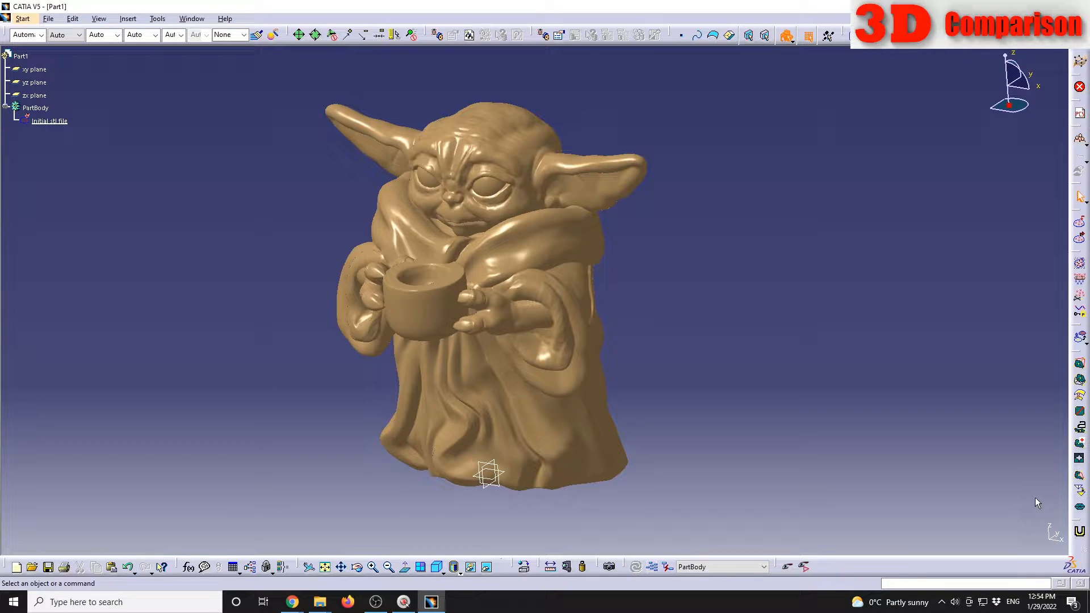
Step: Try to decimate the Initial stl file mesh using the Chordal Deviation option
{"action": "left_click", "coordinate": [1080, 491]}
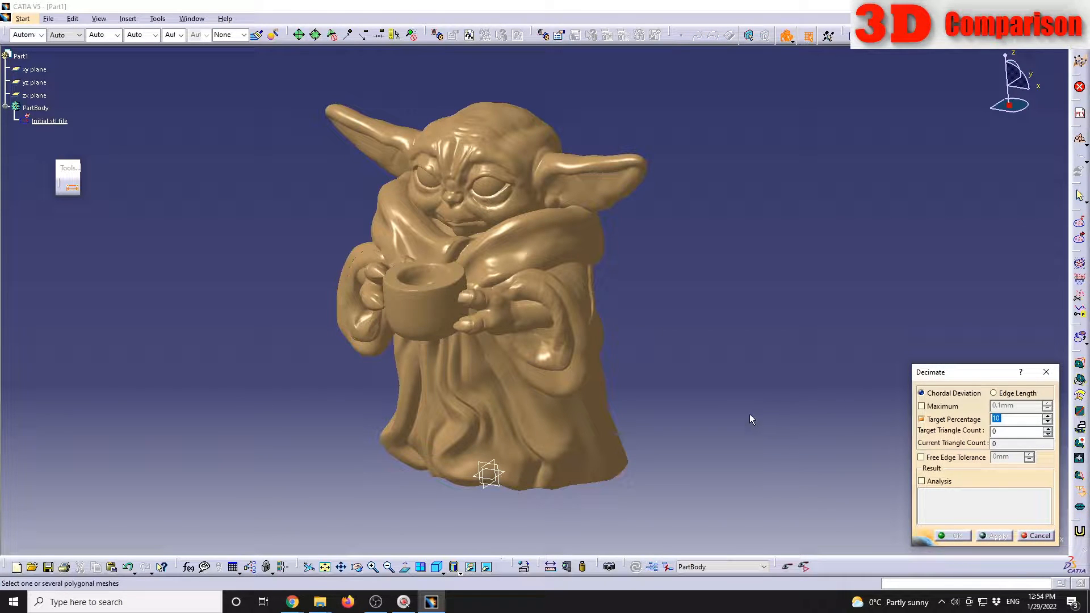
{"action": "left_click", "coordinate": [513, 210]}
{"action": "left_click_drag", "start_coordinate": [506, 259], "coordinate": [177, 246]}
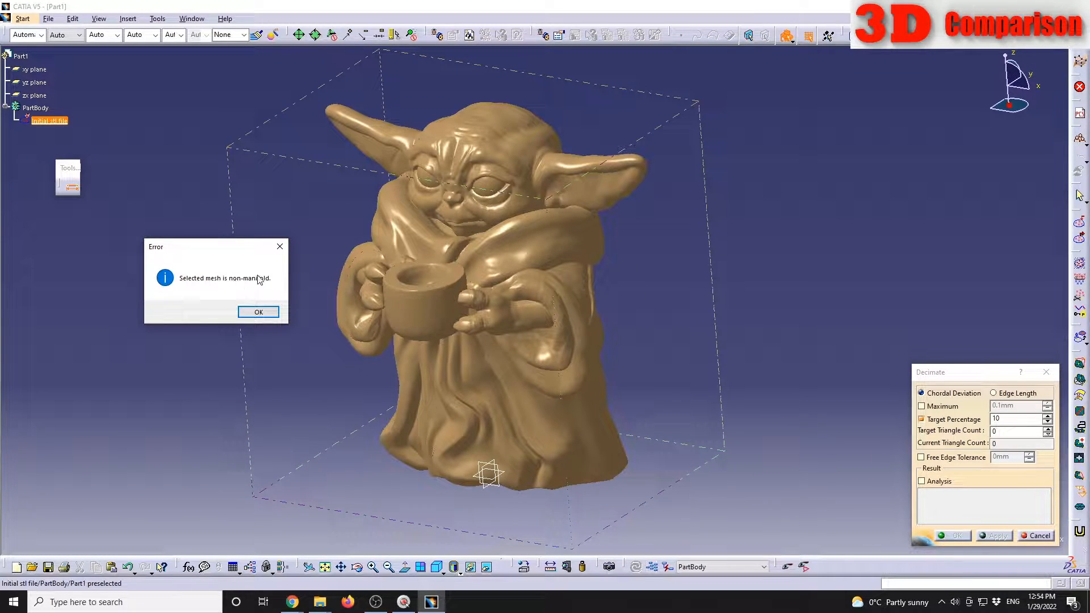
{"action": "left_click", "coordinate": [259, 311]}
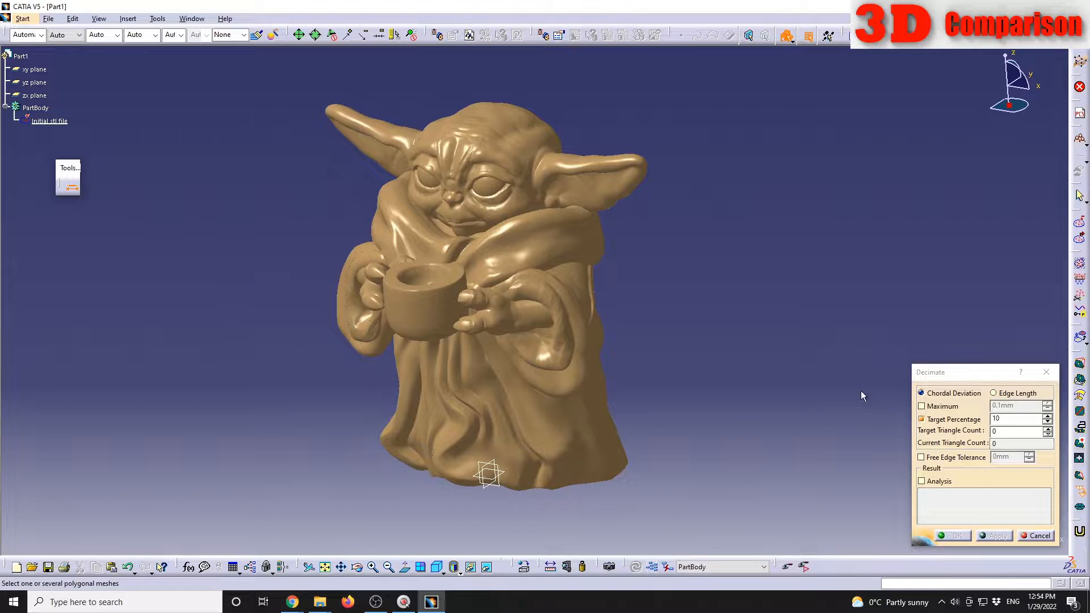
{"action": "left_click", "coordinate": [1039, 537]}
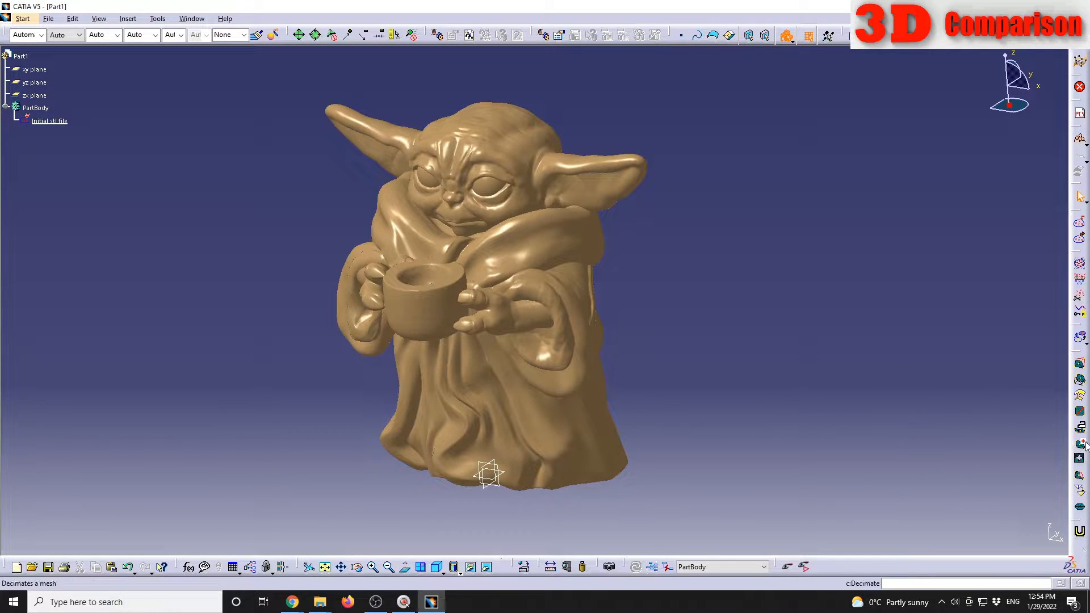
Step: Analyze the mesh with Mesh Cleaner and mark its non-manifold edges and non-manifold vertices for deletion
{"action": "left_click", "coordinate": [1079, 443]}
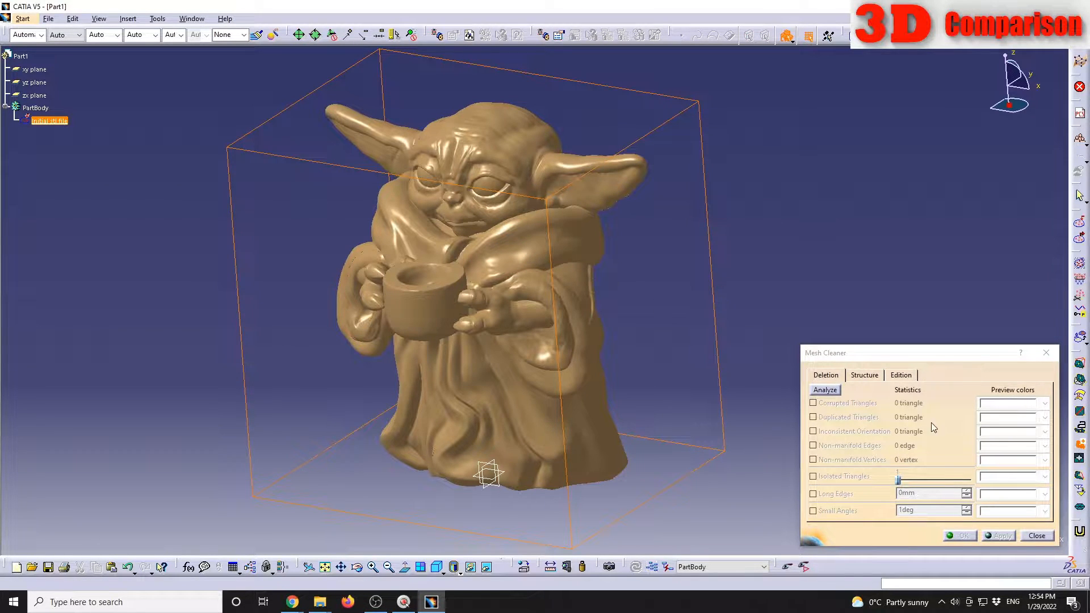
{"action": "left_click", "coordinate": [825, 390]}
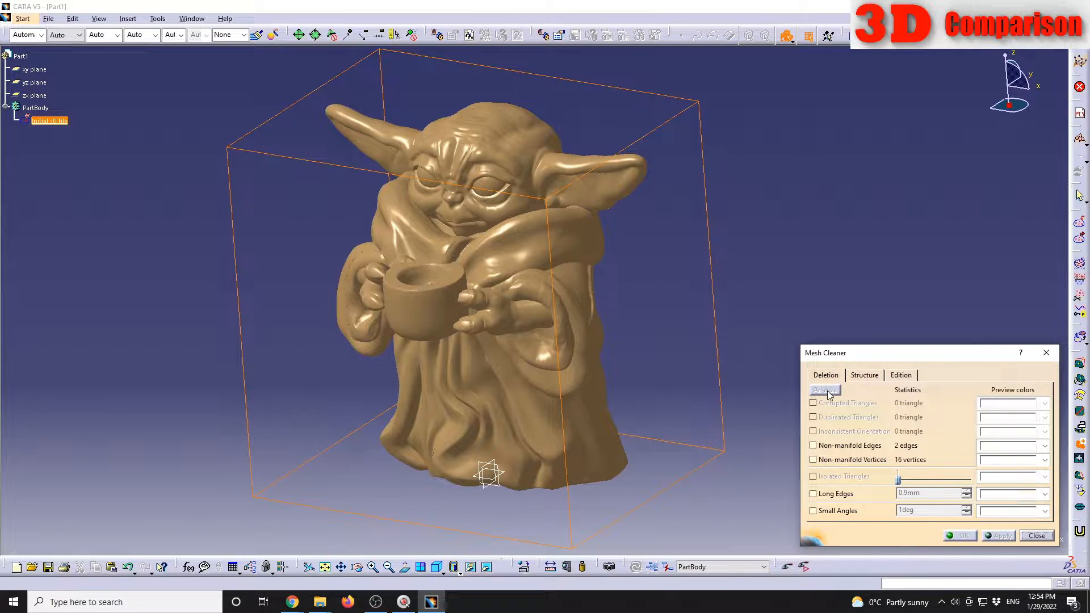
{"action": "left_click", "coordinate": [850, 449]}
{"action": "middle_click_drag", "start_coordinate": [636, 400], "coordinate": [564, 192]}
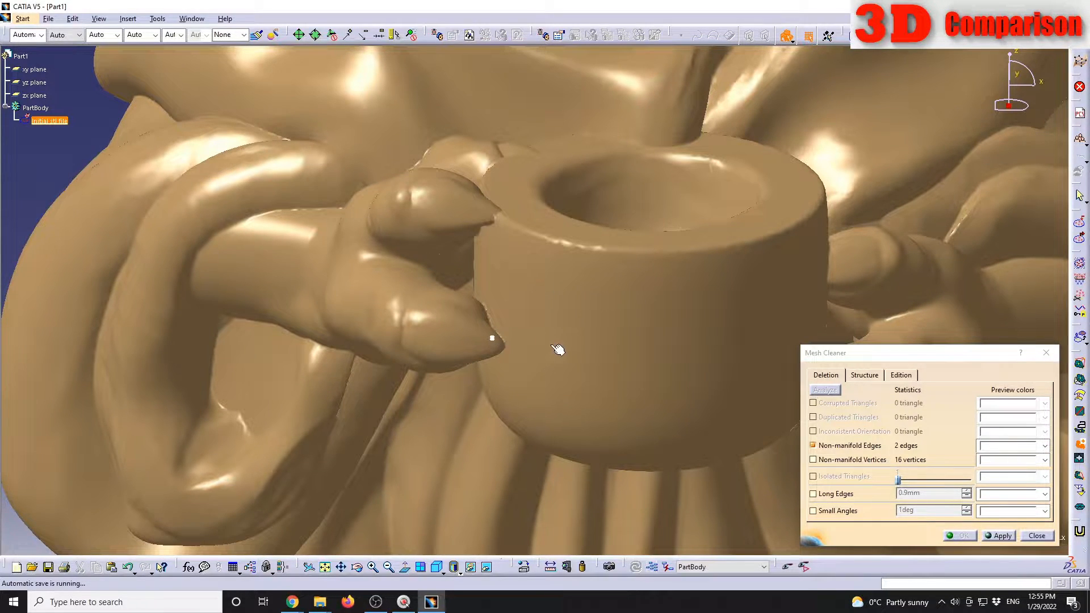
{"action": "left_click", "coordinate": [834, 461]}
{"action": "middle_click_drag", "start_coordinate": [632, 384], "coordinate": [676, 399]}
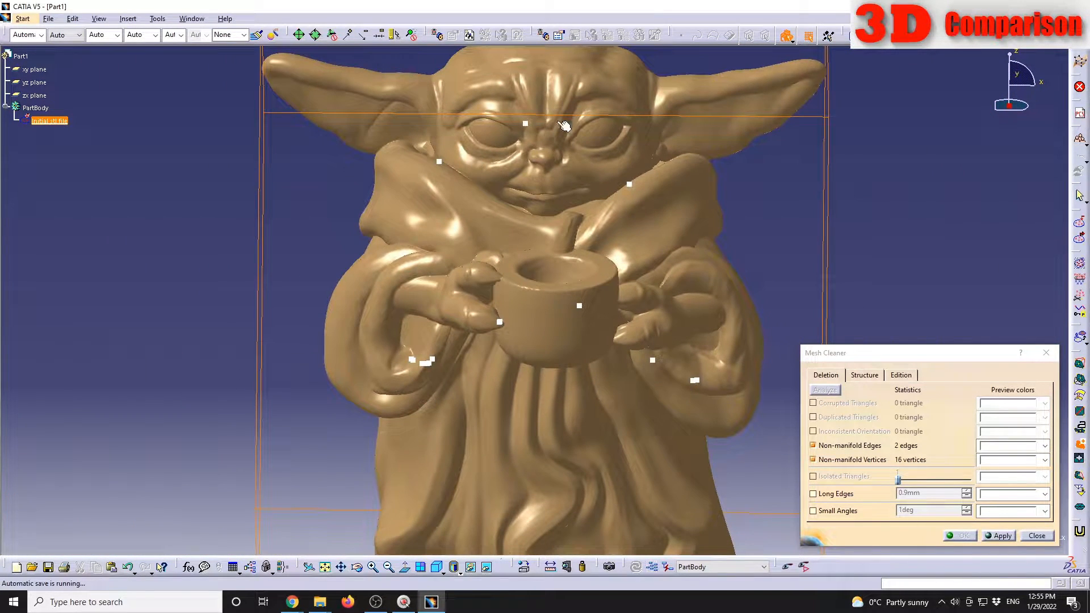
Step: Apply the Mesh Cleaner deletion twice to remove the marked non-manifold edges and vertices, and accept the cleaned mesh
{"action": "left_click", "coordinate": [1003, 534]}
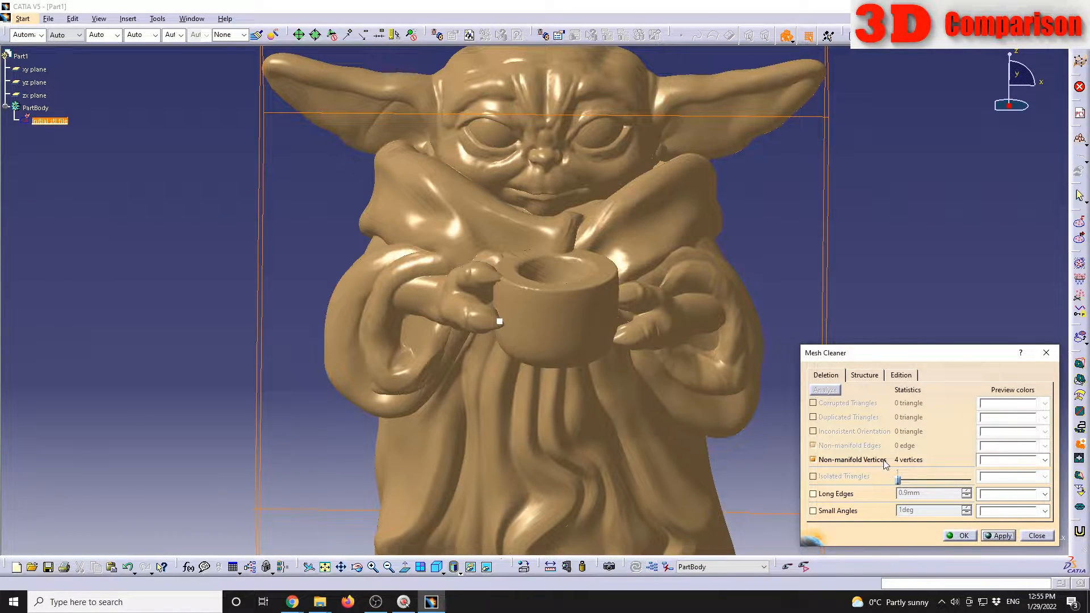
{"action": "left_click", "coordinate": [1005, 535]}
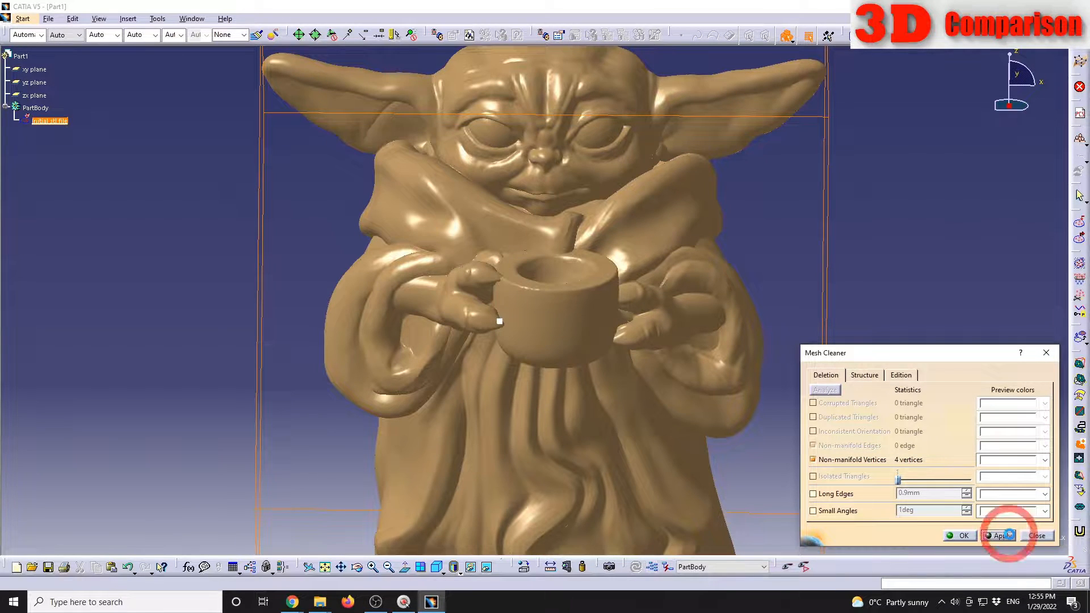
{"action": "middle_click_drag", "start_coordinate": [621, 339], "coordinate": [533, 342]}
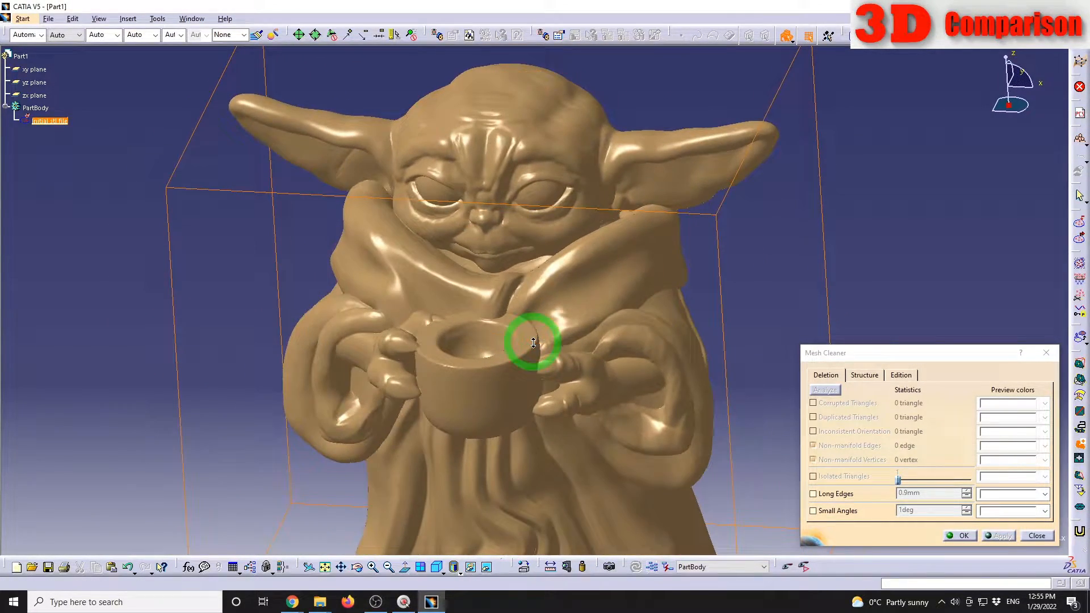
{"action": "left_click", "coordinate": [963, 536]}
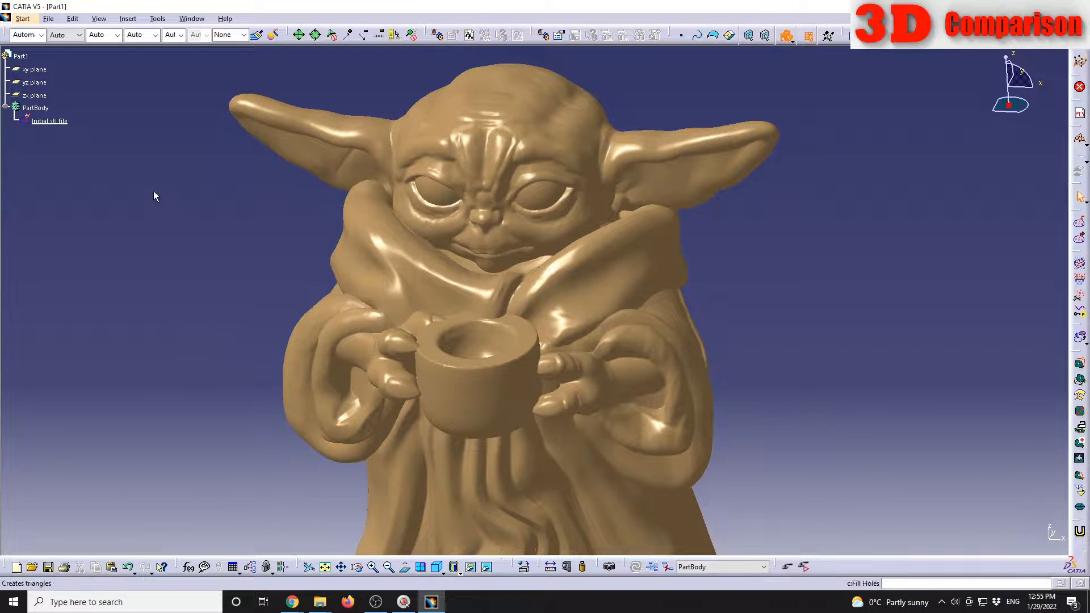
Step: Duplicate the cleaned Initial stl file mesh within PartBody
{"action": "left_click", "coordinate": [69, 125]}
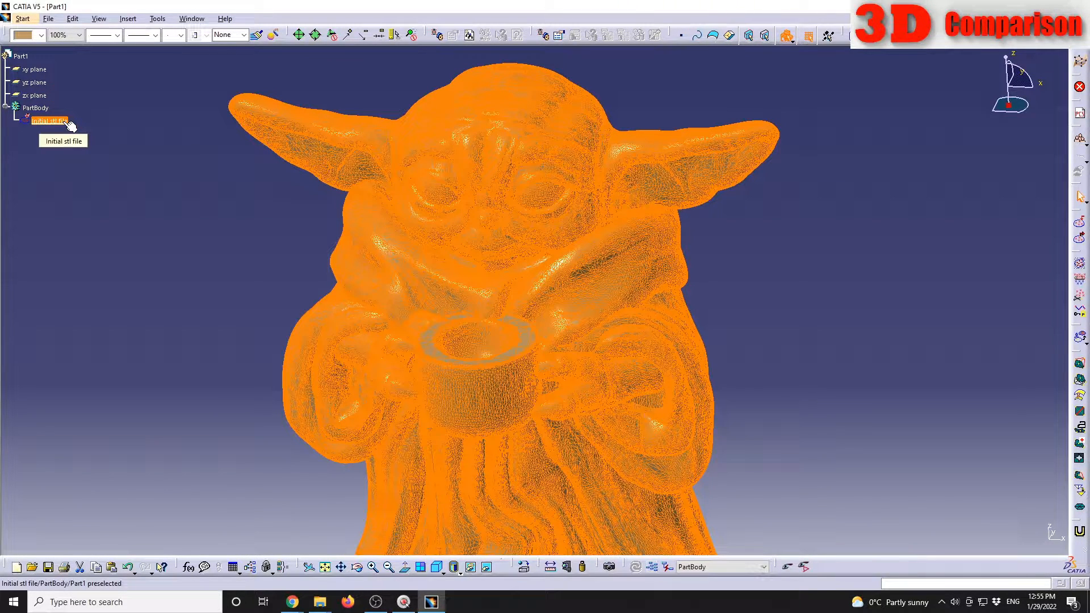
{"action": "key", "text": "ctrl+c"}
{"action": "left_click", "coordinate": [130, 232]}
{"action": "key", "text": "ctrl+v"}
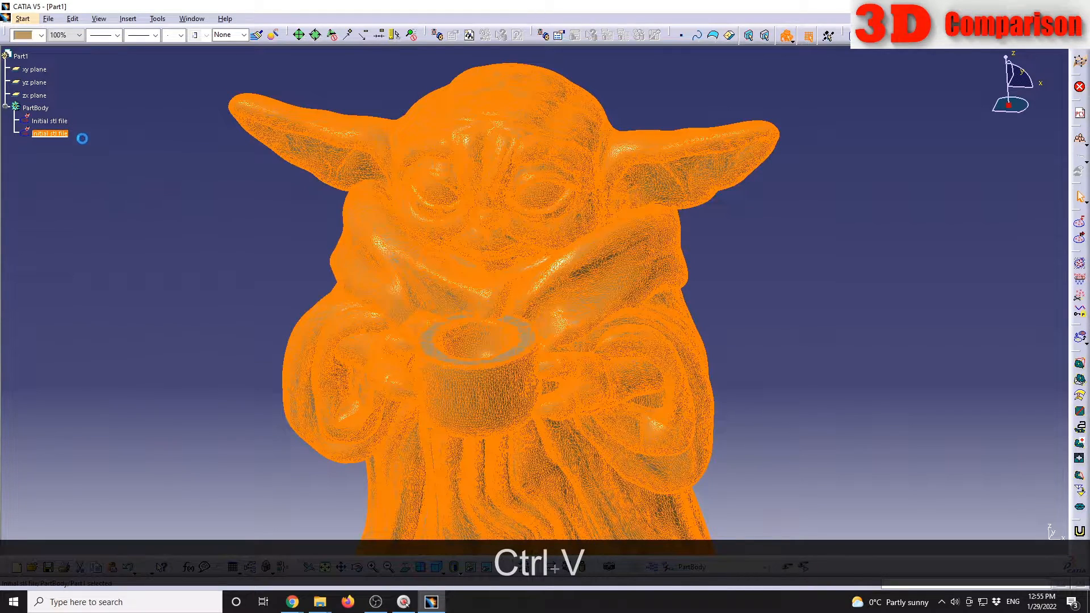
Step: Rename the duplicated mesh in PartBody as "Decimated stl file"
{"action": "right_click", "coordinate": [66, 133]}
{"action": "left_click", "coordinate": [105, 178]}
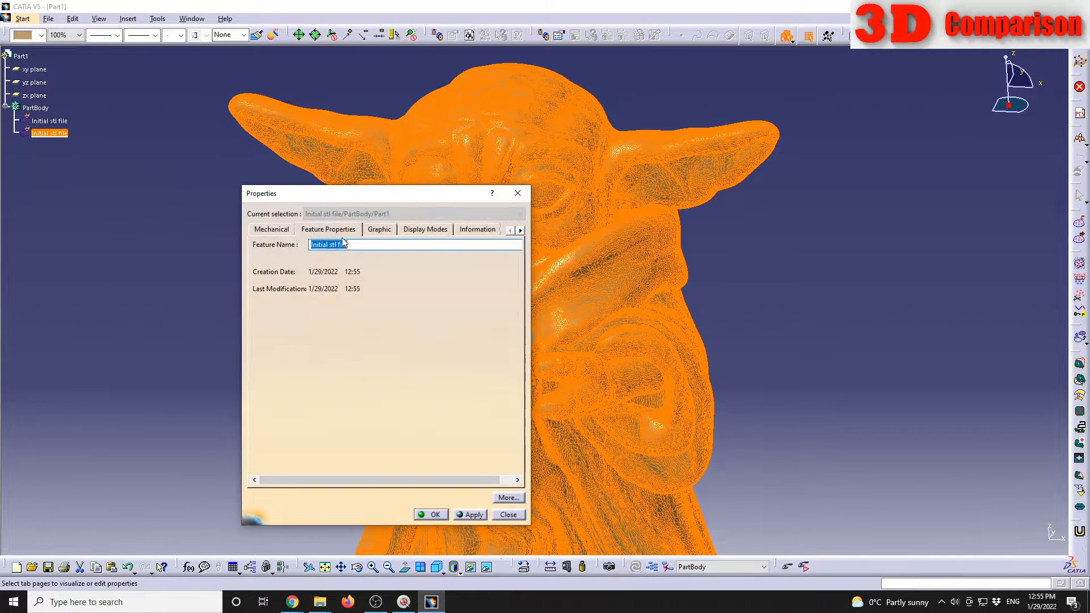
{"action": "type", "text": "Decimated stl file"}
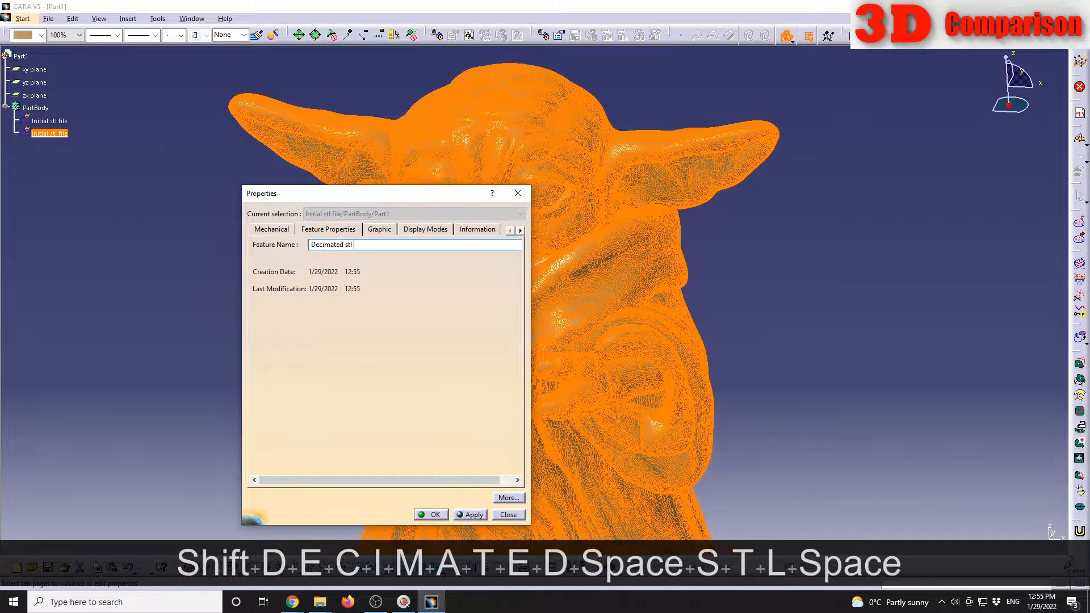
{"action": "key", "text": "Return"}
{"action": "left_click", "coordinate": [795, 286]}
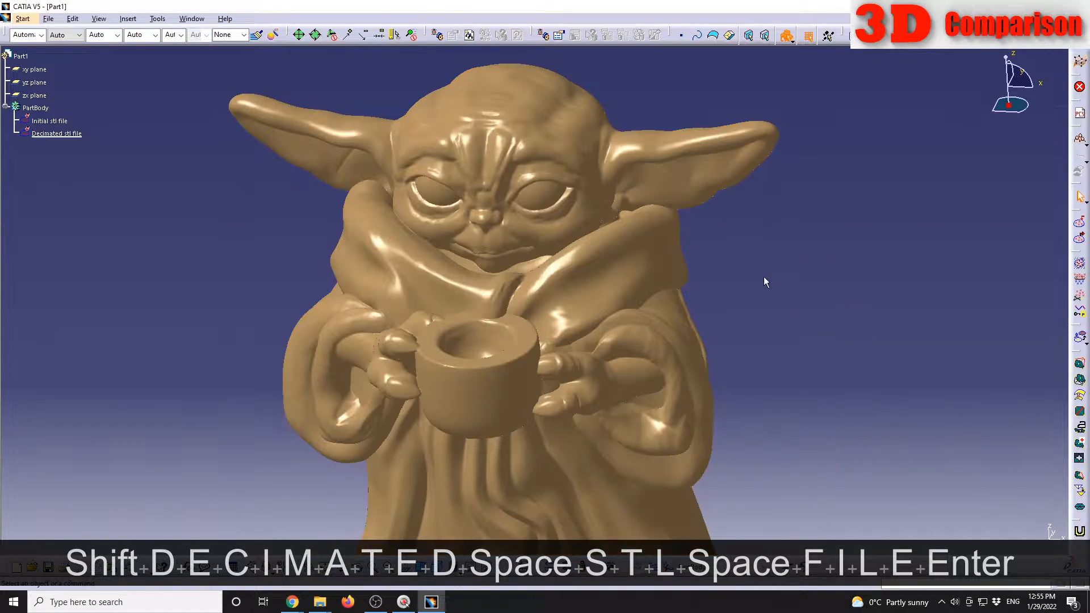
Step: Hide the Initial stl file mesh and start Decimate on the Decimated stl file mesh with the Chordal Deviation option
{"action": "right_click", "coordinate": [56, 122]}
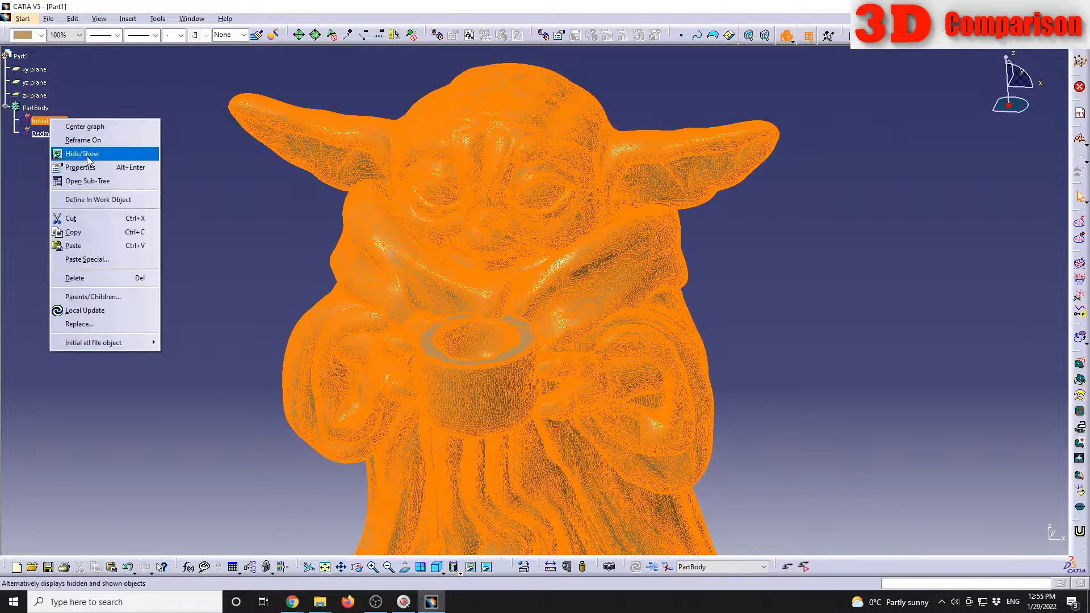
{"action": "left_click", "coordinate": [86, 154]}
{"action": "left_click", "coordinate": [79, 135]}
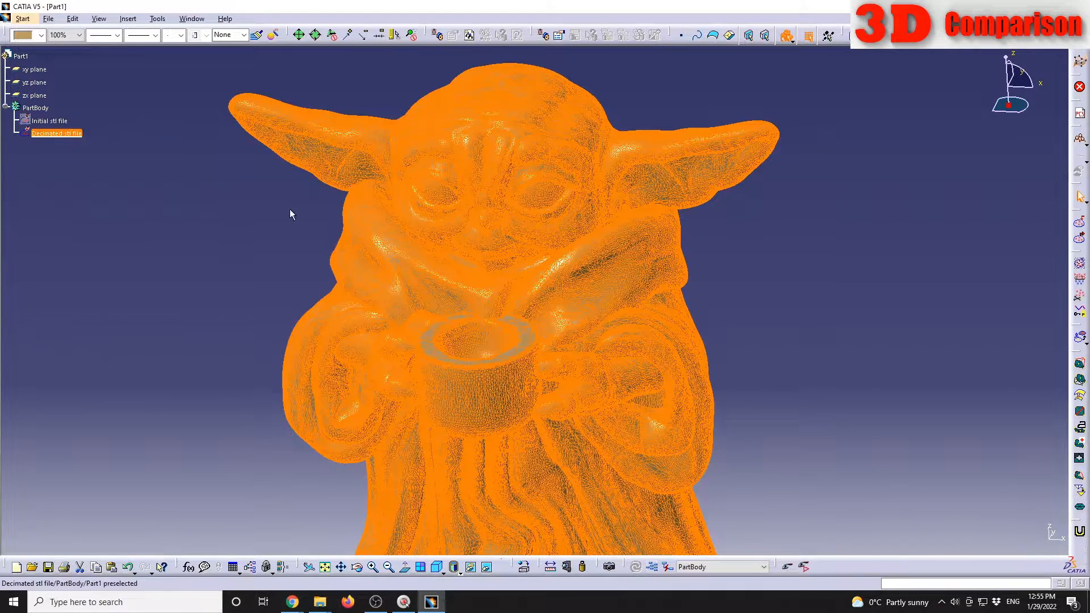
{"action": "left_click", "coordinate": [1081, 492]}
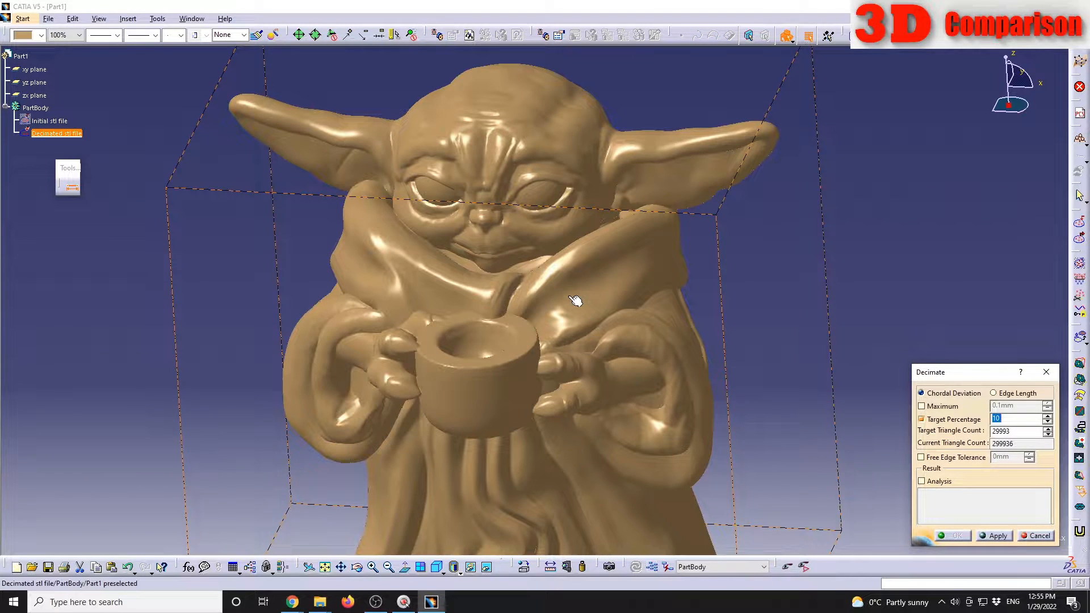
{"action": "left_click_drag", "start_coordinate": [959, 374], "coordinate": [892, 276]}
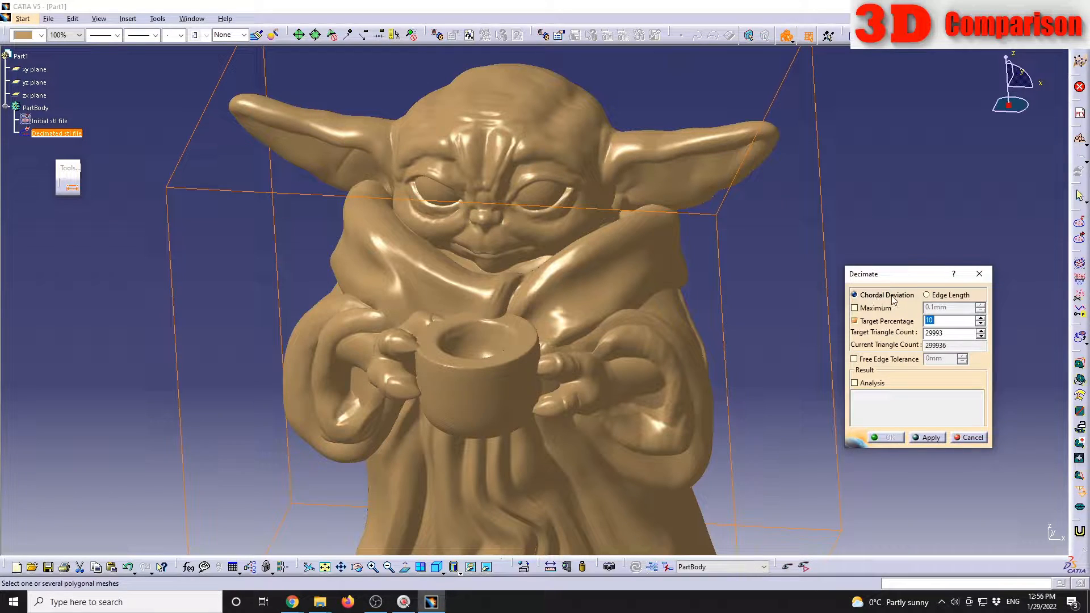
{"action": "left_click", "coordinate": [926, 295]}
{"action": "left_click", "coordinate": [877, 296]}
Step: Switch to Chrome to examine the chordal deviation and chordal tolerance diagrams, and return to CATIA V5
{"action": "left_click", "coordinate": [299, 601]}
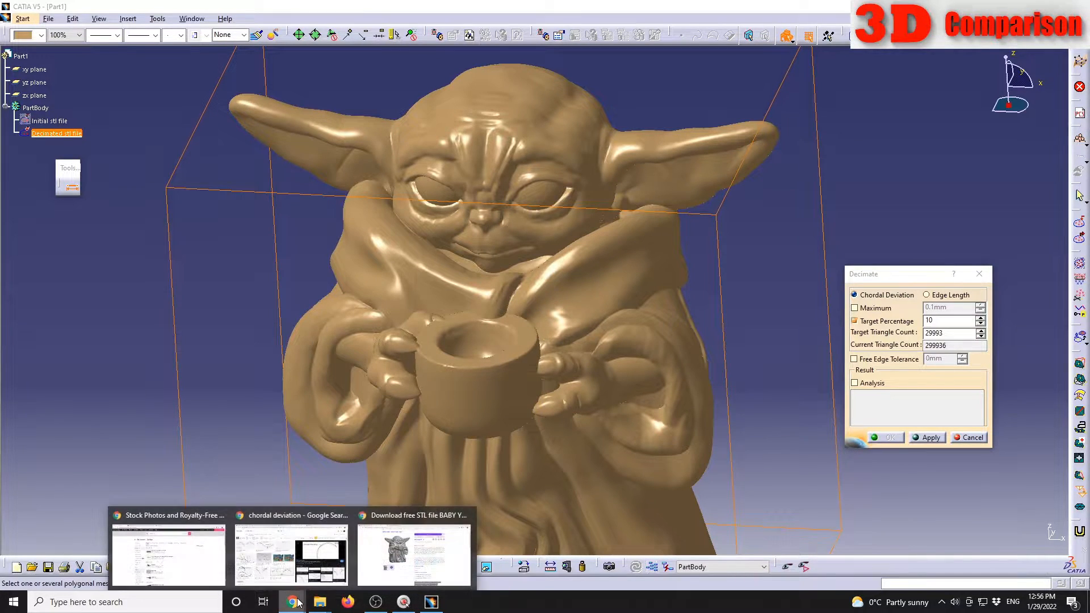
{"action": "left_click", "coordinate": [274, 543]}
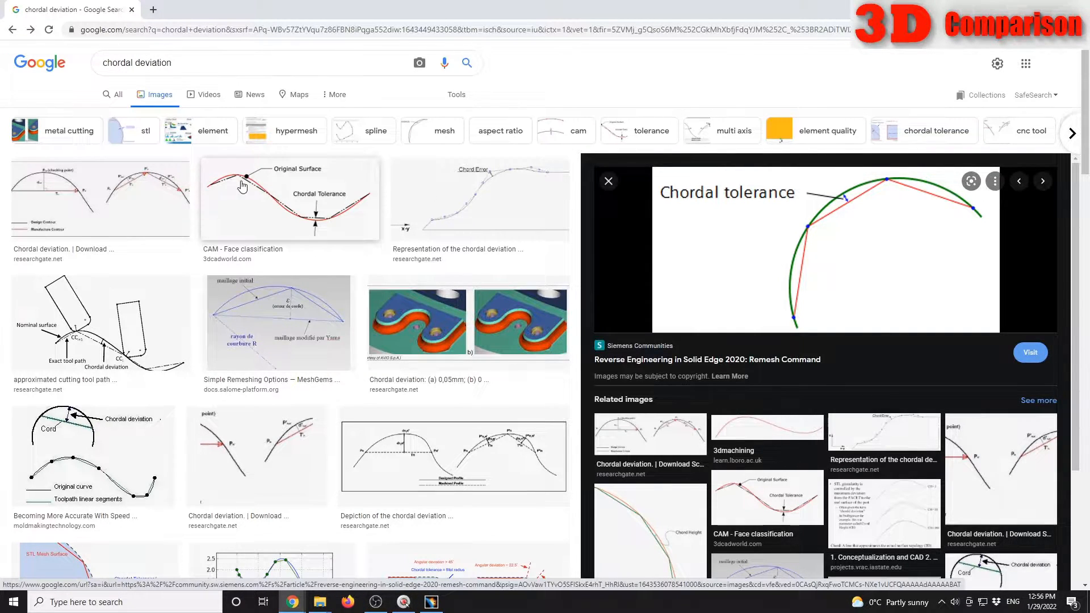
{"action": "left_click", "coordinate": [370, 235]}
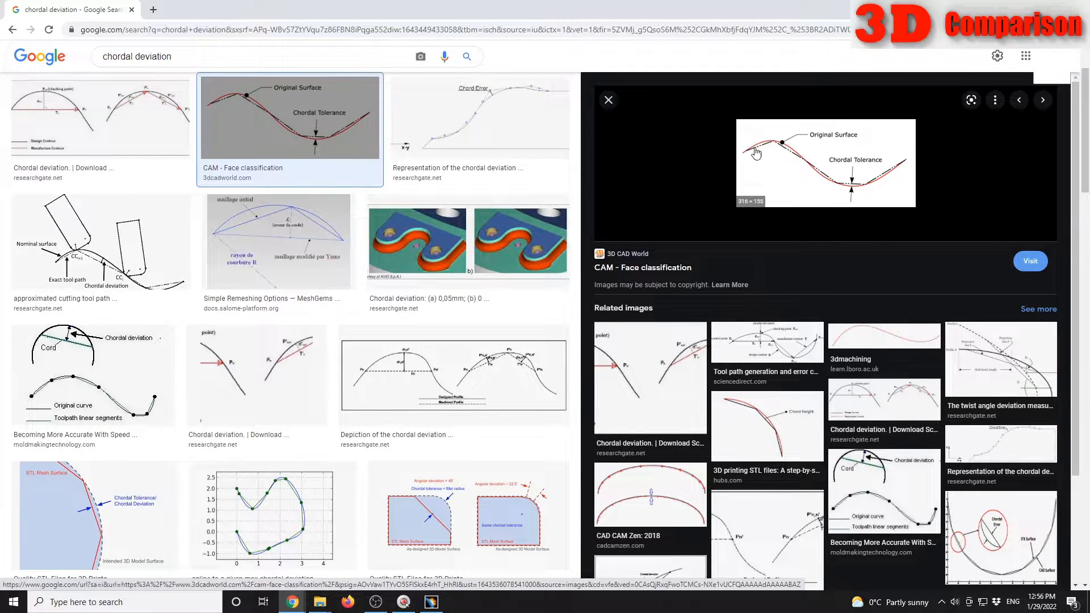
{"action": "left_click", "coordinate": [431, 602]}
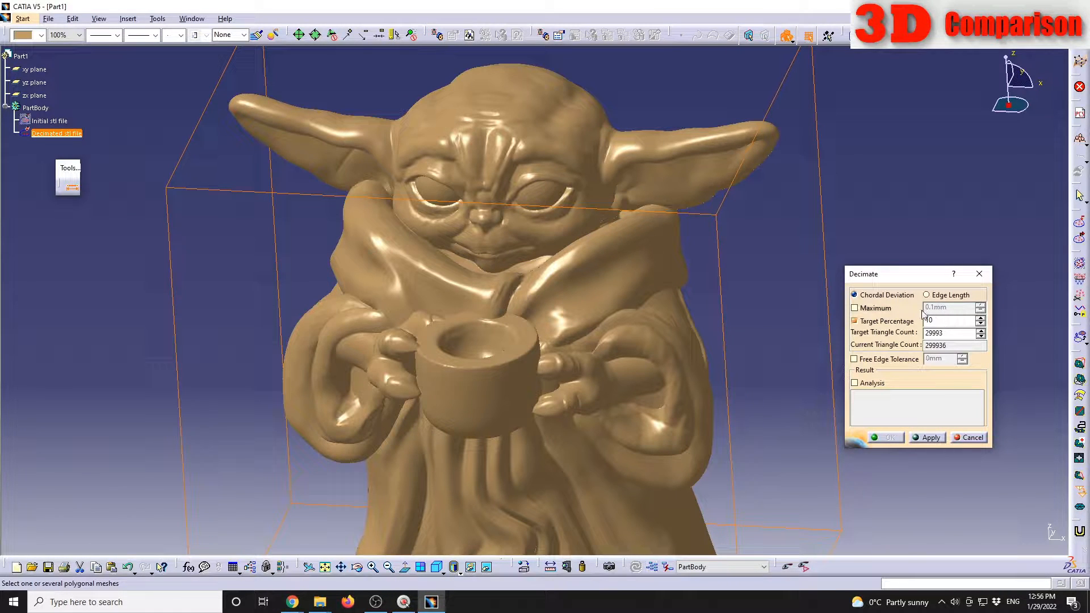
Step: Try a maximum chordal deviation of 0.01 mm for the decimation, and return to the Target Percentage option
{"action": "left_click", "coordinate": [875, 308]}
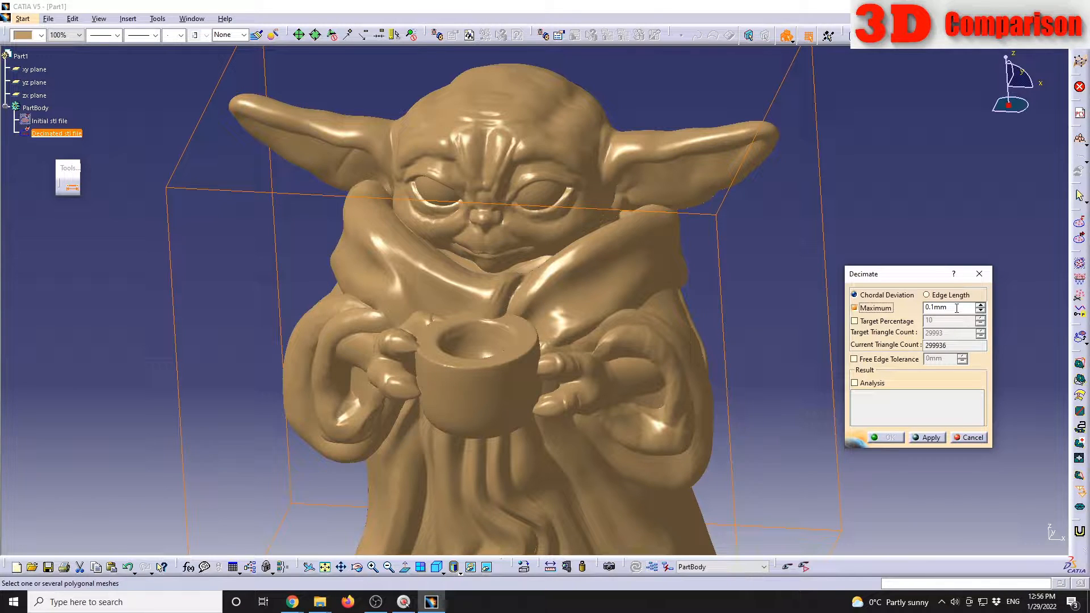
{"action": "left_click", "coordinate": [926, 307]}
{"action": "left_click_drag", "start_coordinate": [959, 312], "coordinate": [867, 312]}
{"action": "type", "text": "0.01"}
{"action": "left_click", "coordinate": [873, 322]}
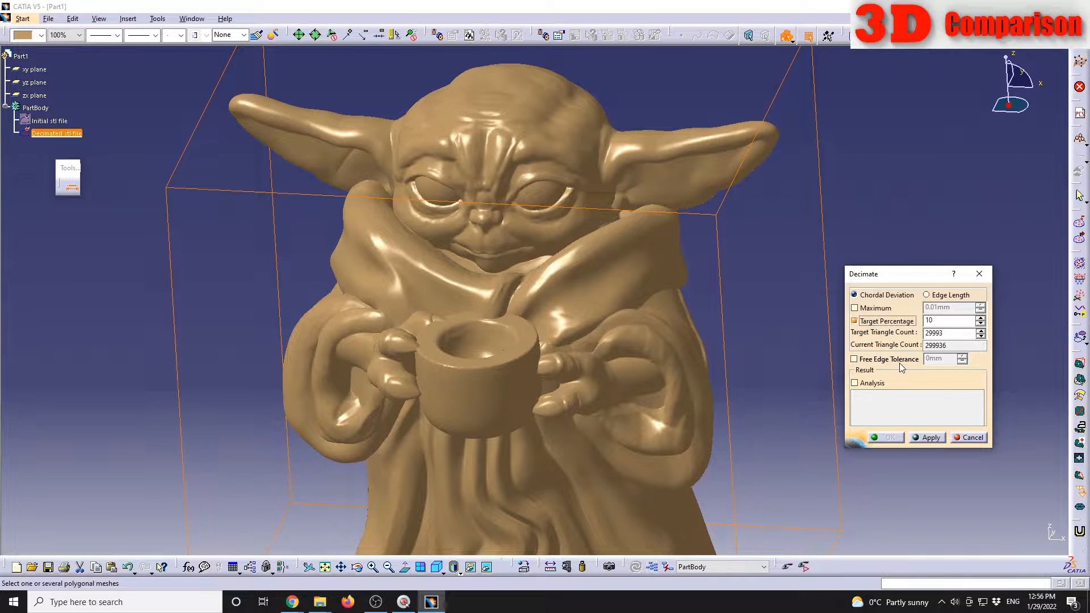
Step: Decimate the Decimated stl file mesh to a target count of 50000 triangles, inspect the face and accept the result
{"action": "double_click", "coordinate": [943, 335]}
{"action": "type", "text": "50000"}
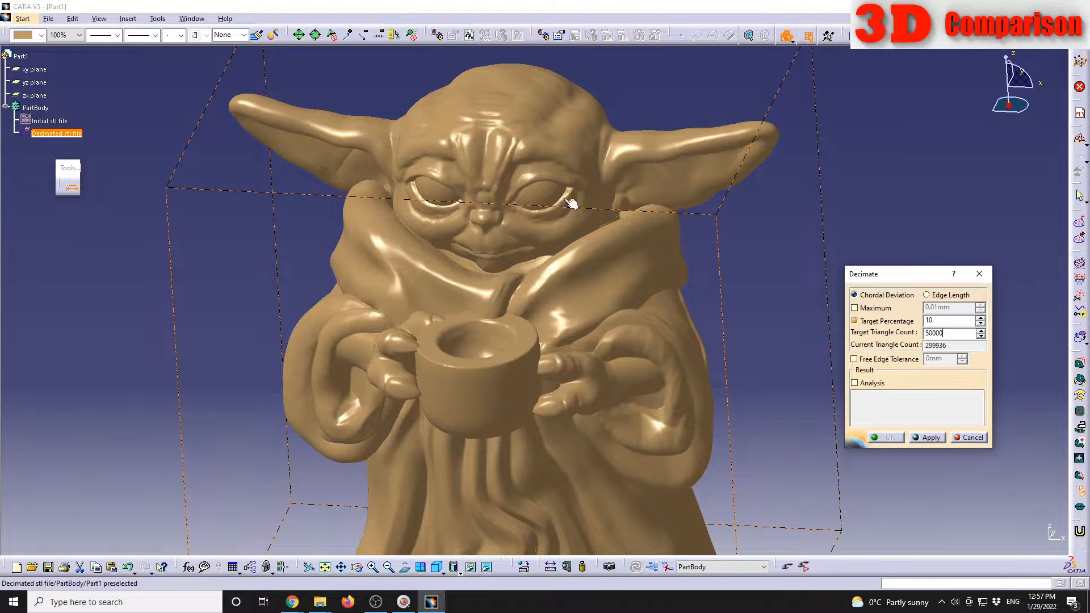
{"action": "left_click", "coordinate": [928, 438]}
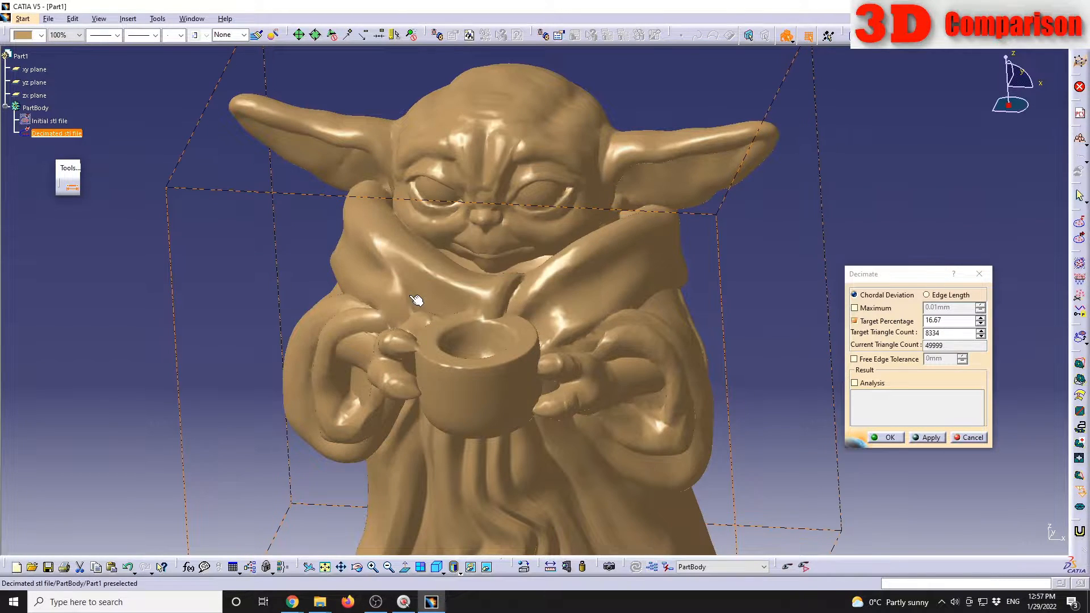
{"action": "middle_click_drag", "start_coordinate": [696, 389], "coordinate": [587, 256]}
{"action": "middle_click_drag", "start_coordinate": [459, 249], "coordinate": [474, 255]}
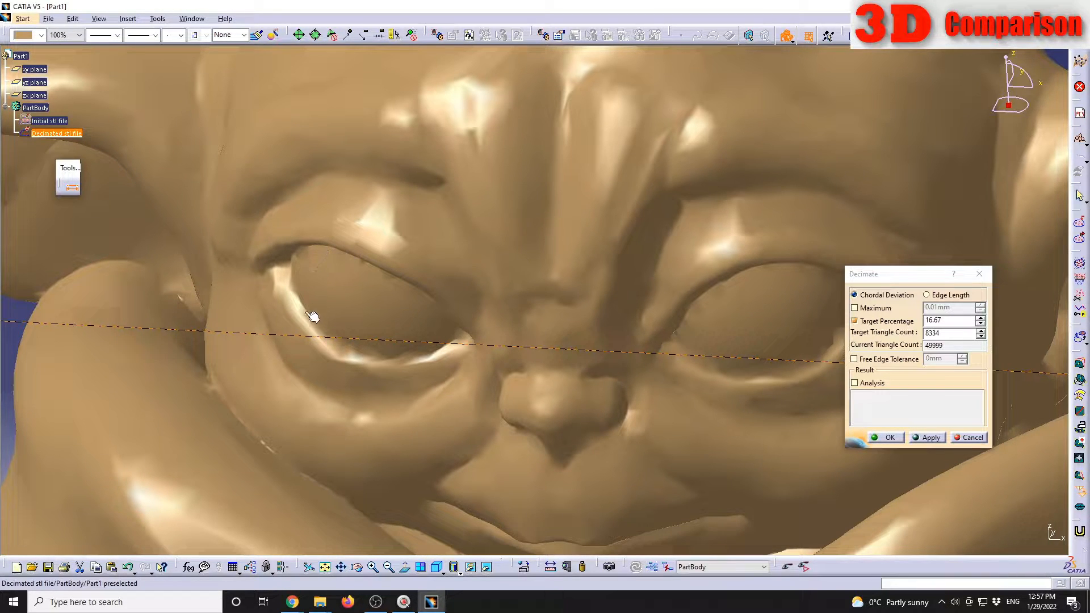
{"action": "left_click", "coordinate": [888, 438]}
Step: Show the Initial stl file mesh again and colour the Decimated stl file mesh dark green
{"action": "right_click", "coordinate": [56, 121]}
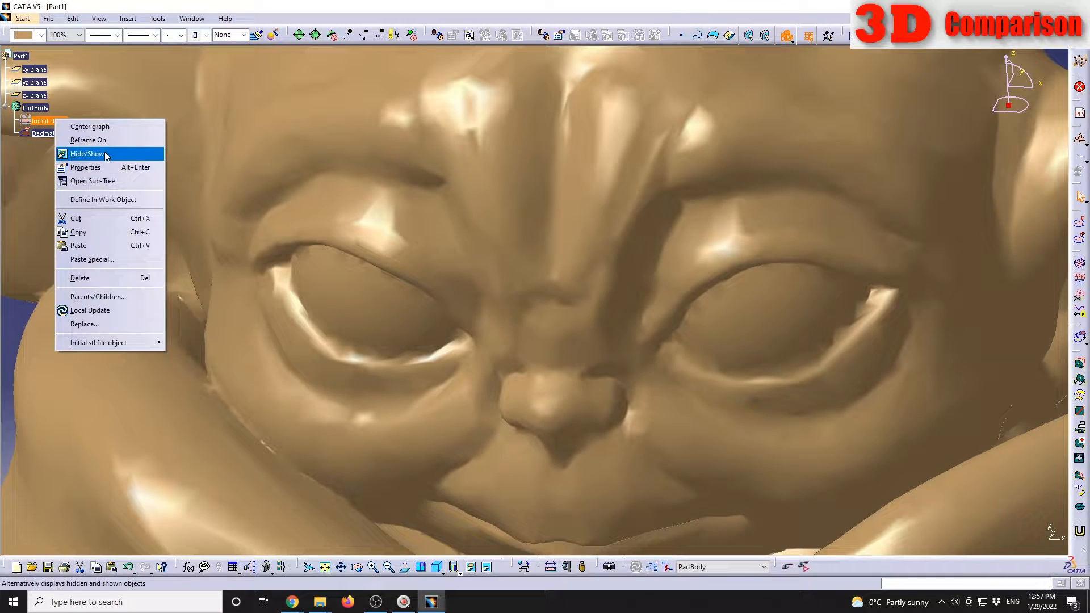
{"action": "left_click", "coordinate": [86, 153]}
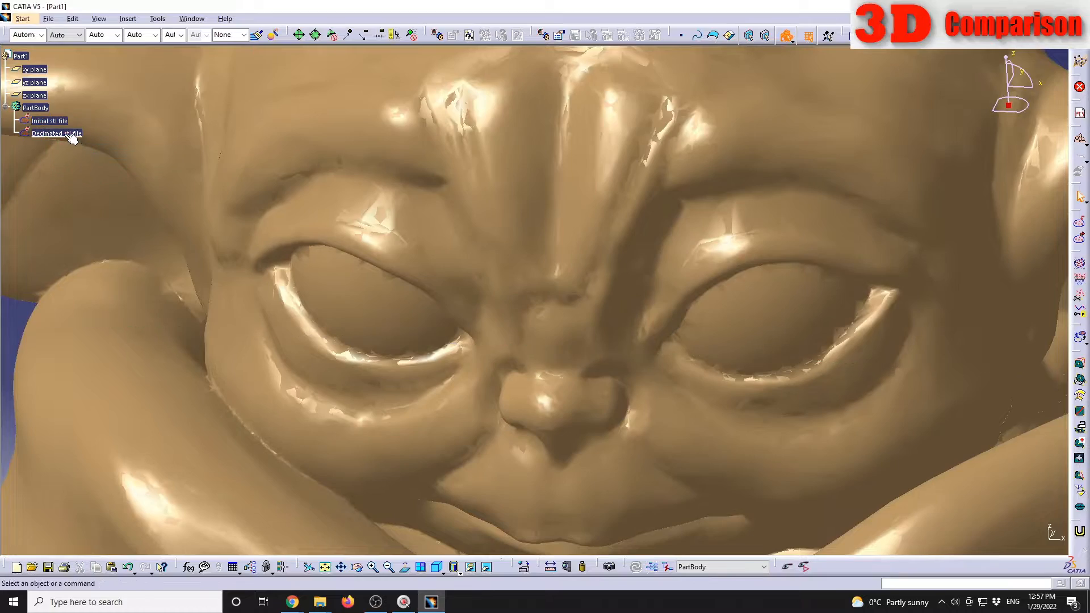
{"action": "left_click", "coordinate": [61, 135]}
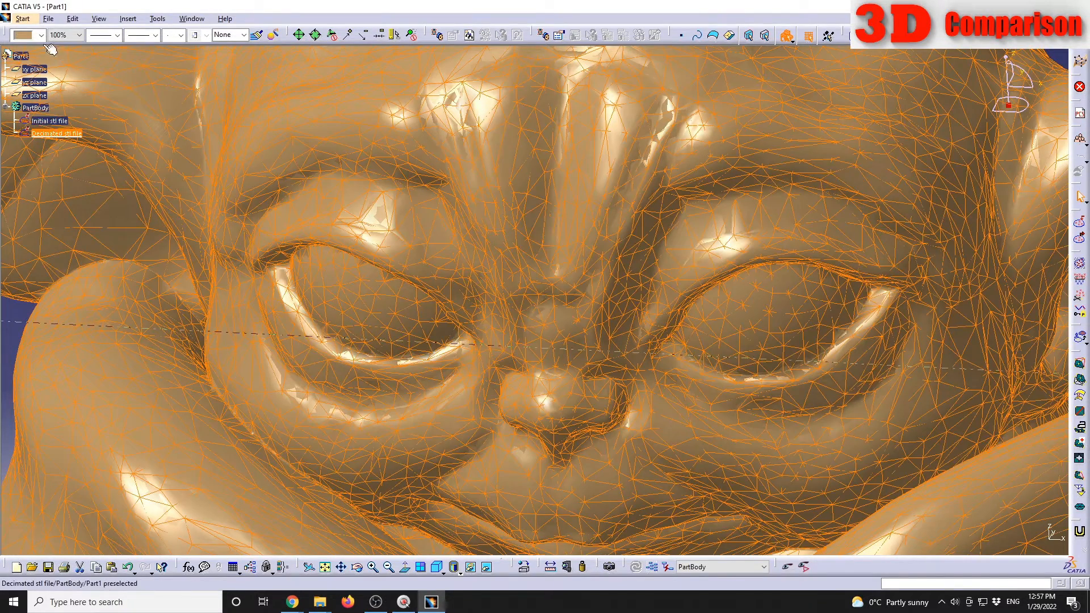
{"action": "left_click", "coordinate": [41, 35]}
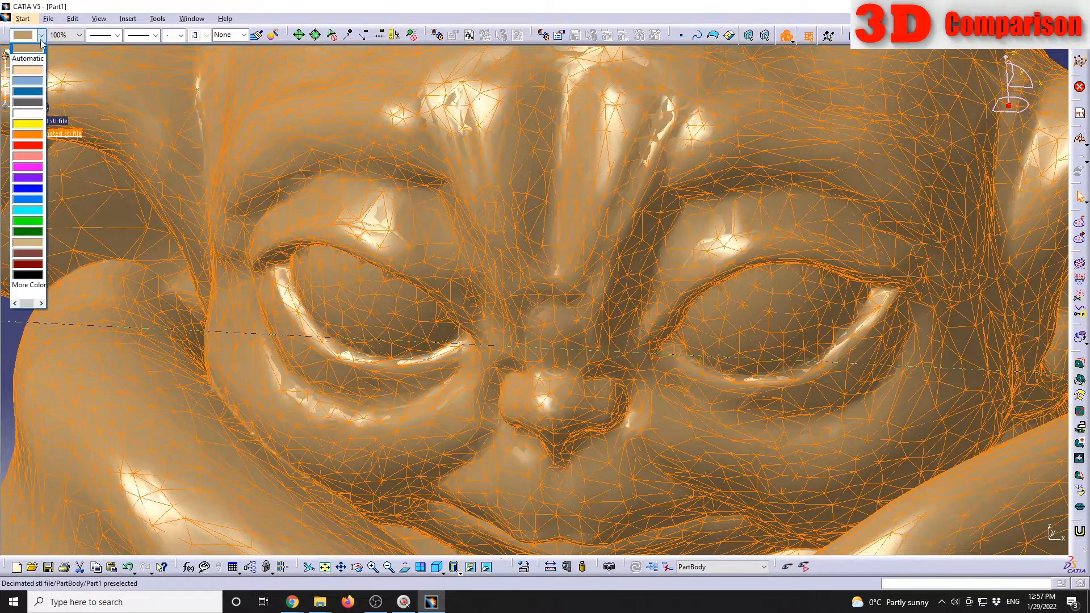
{"action": "left_click", "coordinate": [37, 233]}
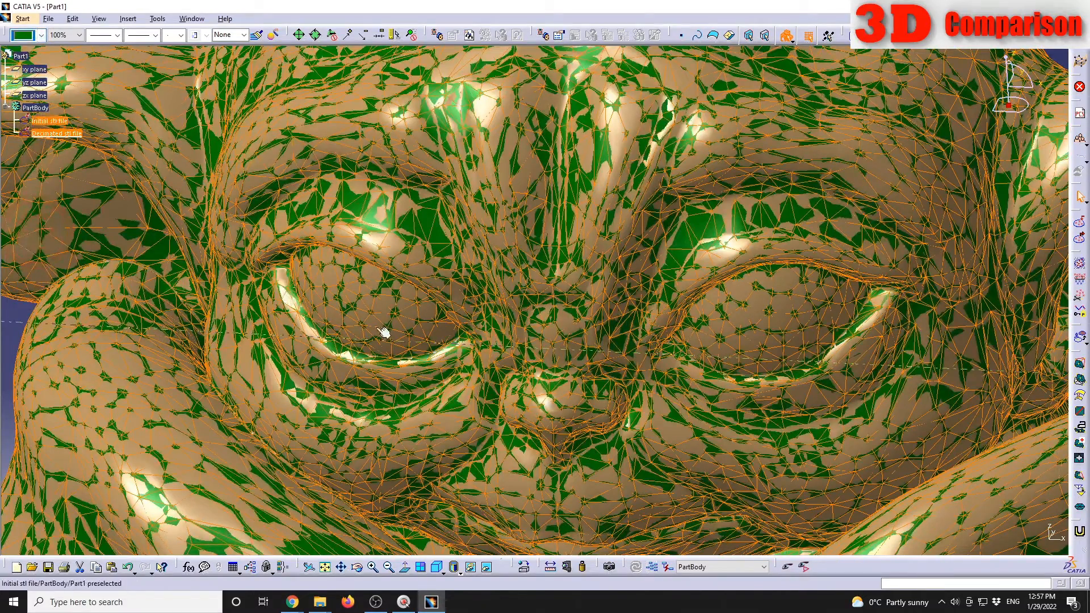
{"action": "middle_click_drag", "start_coordinate": [382, 329], "coordinate": [498, 271]}
{"action": "left_click", "coordinate": [87, 340]}
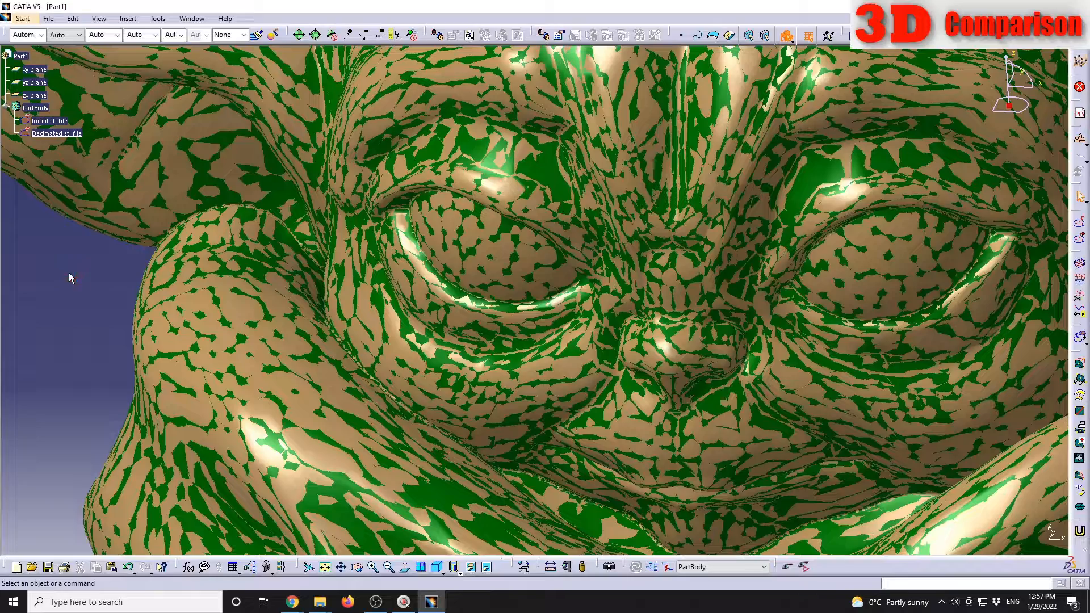
Step: Run a Deviation Analysis with Initial stl file as the reference and Decimated stl file as the mesh to measure
{"action": "middle_click_drag", "start_coordinate": [80, 268], "coordinate": [114, 321]}
{"action": "middle_click_drag", "start_coordinate": [701, 428], "coordinate": [686, 283]}
{"action": "middle_click_drag", "start_coordinate": [825, 338], "coordinate": [261, 311]}
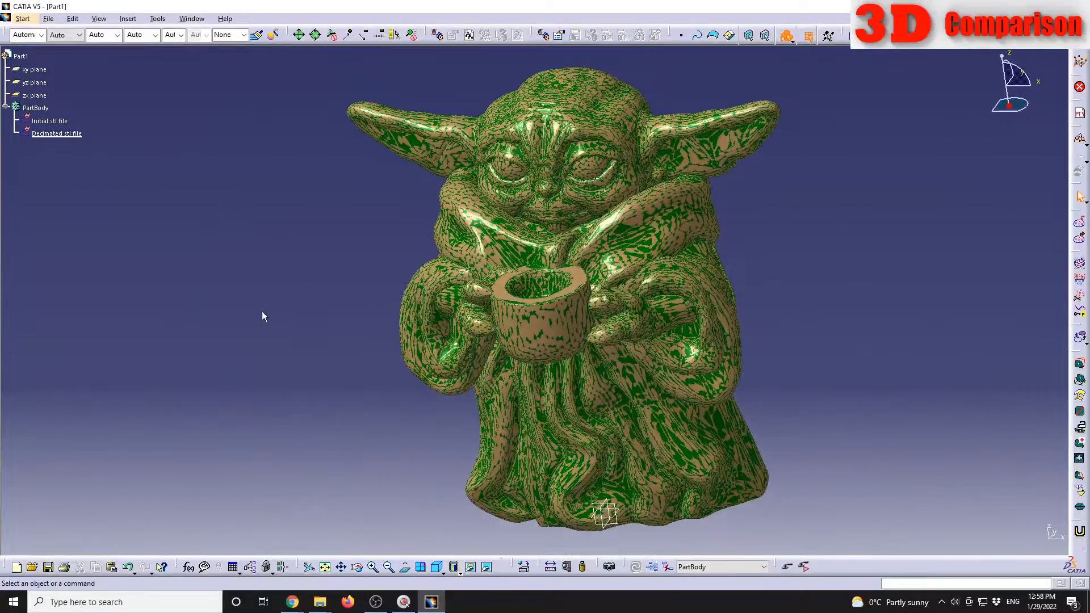
{"action": "left_click", "coordinate": [129, 19]}
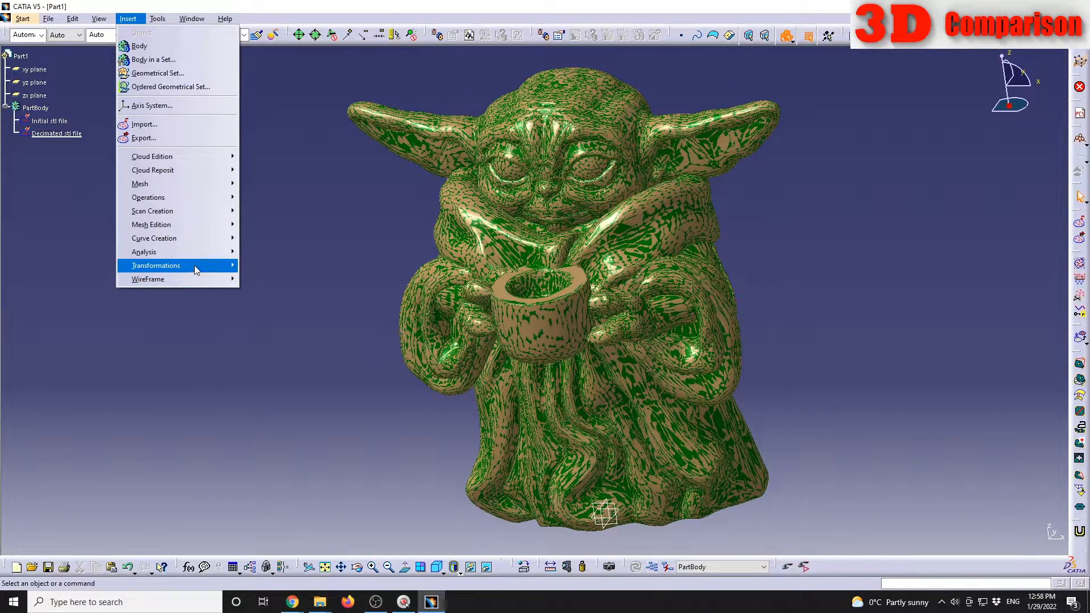
{"action": "mouse_move", "coordinate": [224, 255]}
{"action": "left_click", "coordinate": [296, 266]}
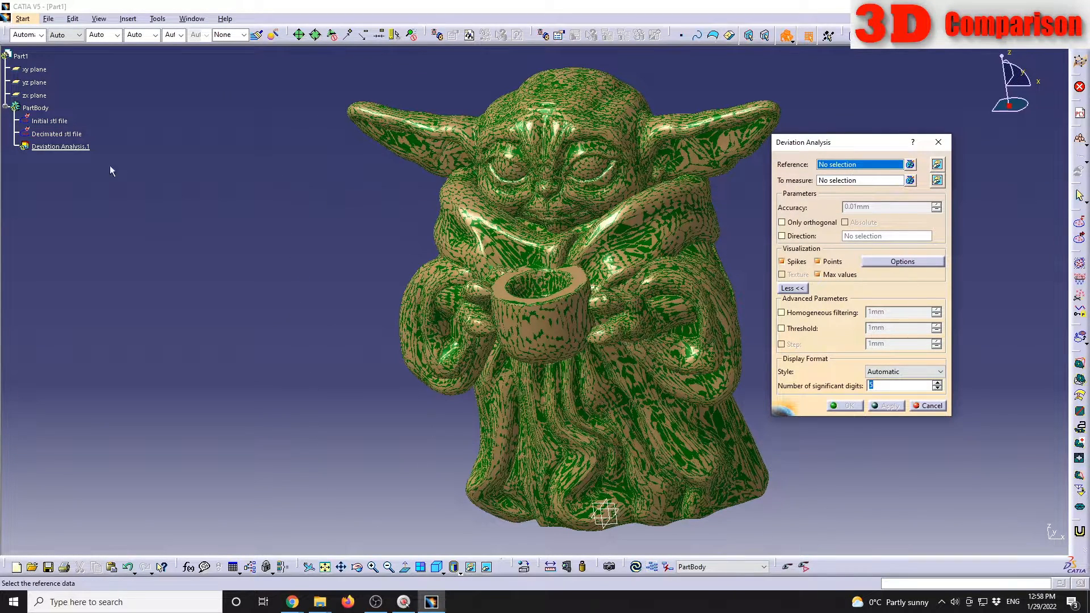
{"action": "left_click", "coordinate": [67, 121]}
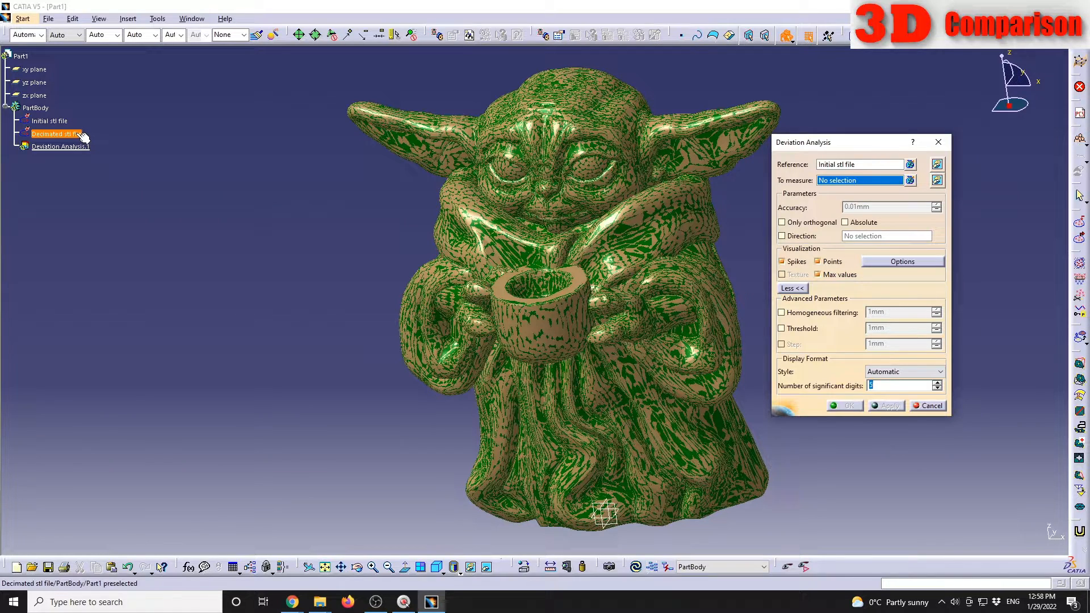
{"action": "left_click", "coordinate": [67, 135]}
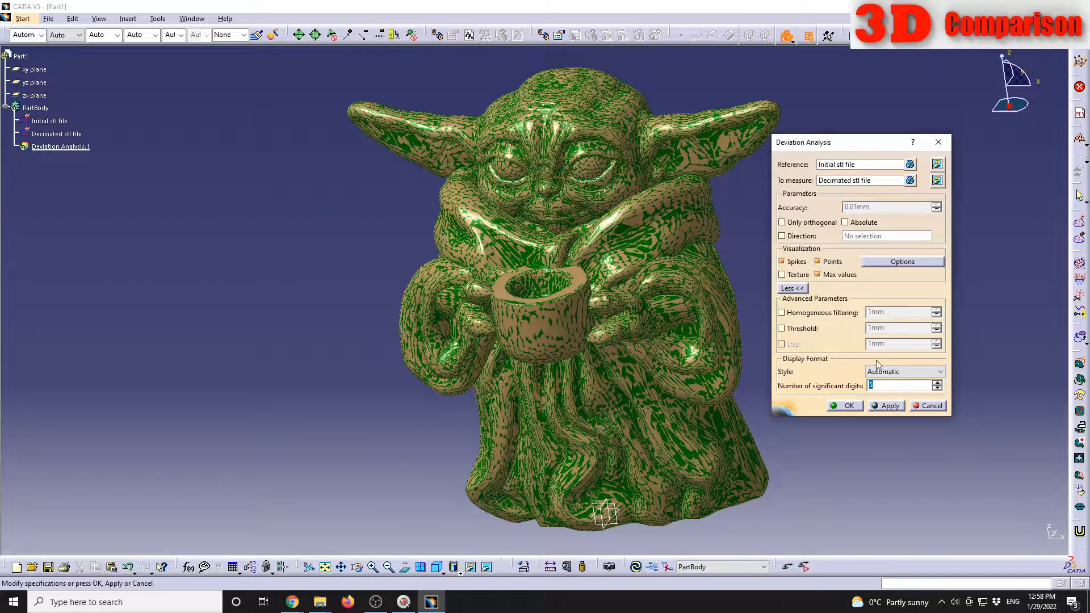
{"action": "left_click", "coordinate": [888, 406]}
Step: Examine the deviation points and the positive and negative maximum labels around the head, cup and hands
{"action": "middle_click_drag", "start_coordinate": [349, 297], "coordinate": [208, 365]}
{"action": "middle_click_drag", "start_coordinate": [457, 274], "coordinate": [491, 199]}
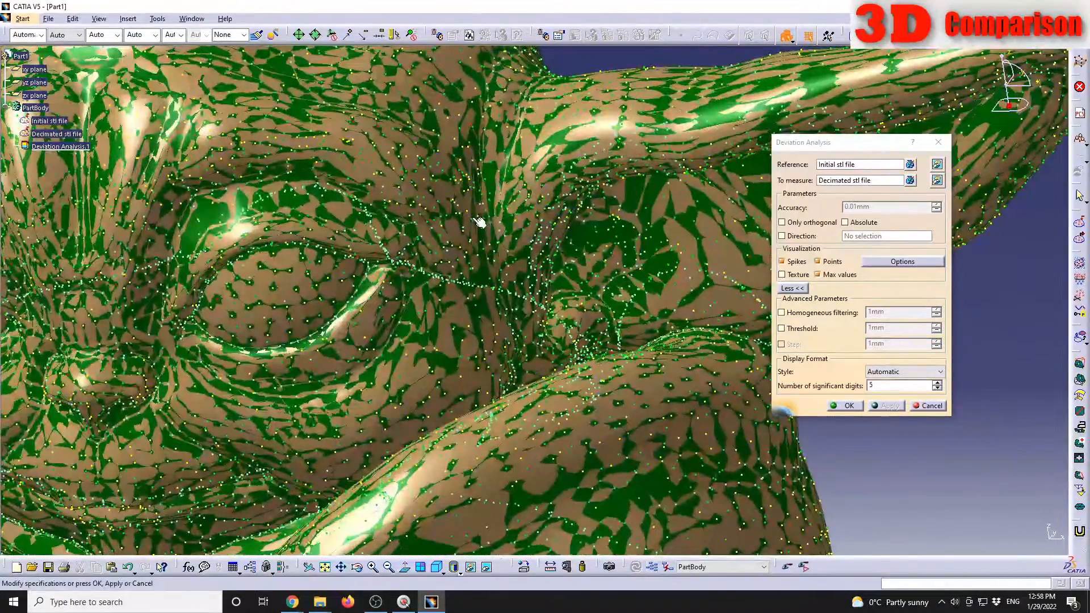
{"action": "middle_click_drag", "start_coordinate": [468, 216], "coordinate": [528, 303]}
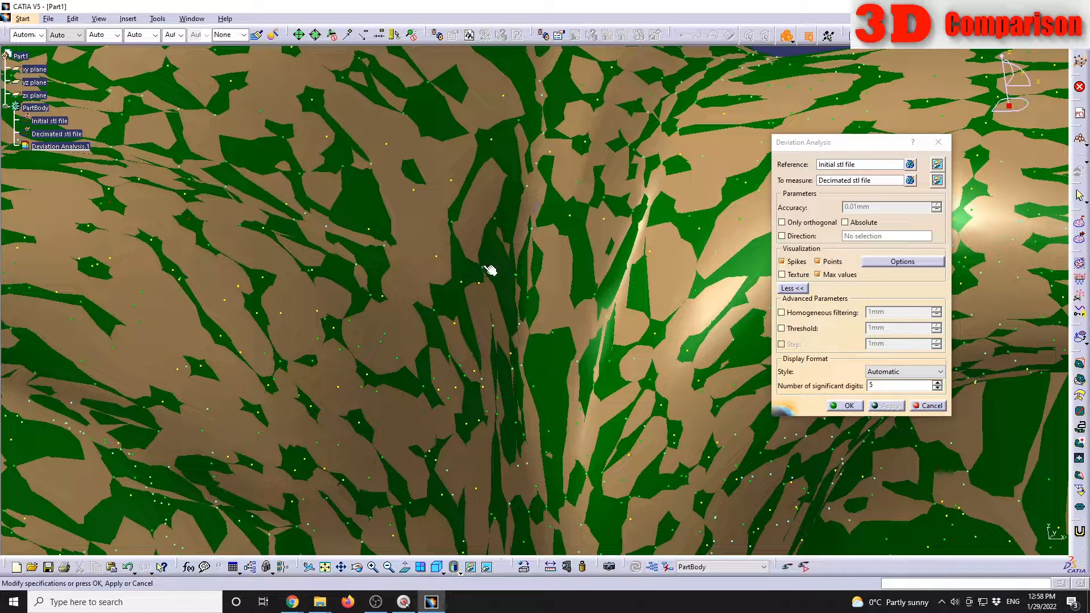
{"action": "mouse_move", "coordinate": [492, 211]}
{"action": "middle_click_drag", "start_coordinate": [491, 214], "coordinate": [511, 369]}
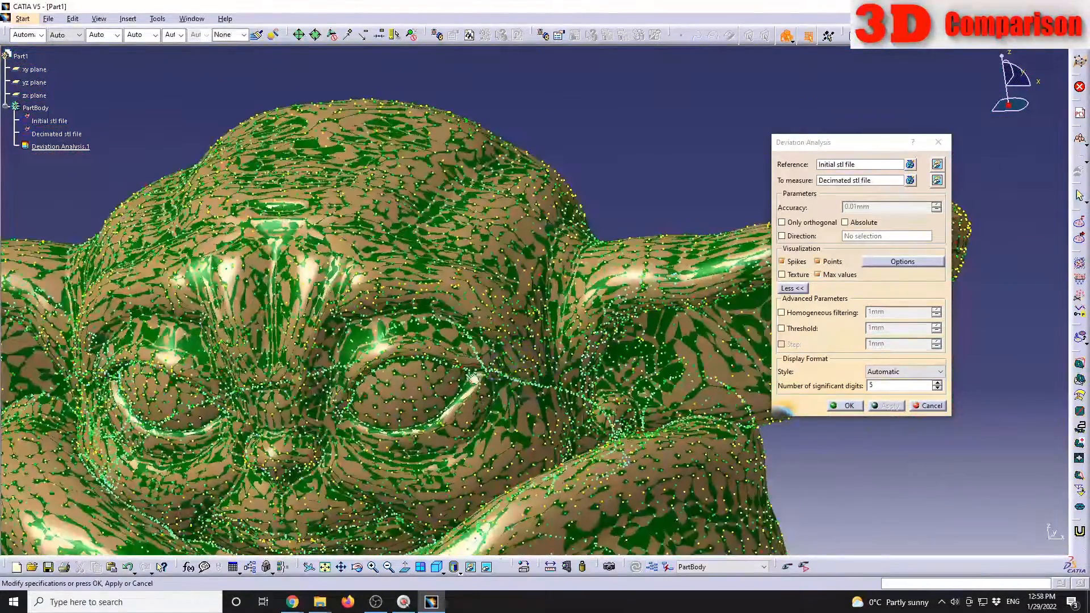
{"action": "middle_click_drag", "start_coordinate": [479, 445], "coordinate": [516, 238]}
{"action": "middle_click_drag", "start_coordinate": [505, 397], "coordinate": [496, 231]}
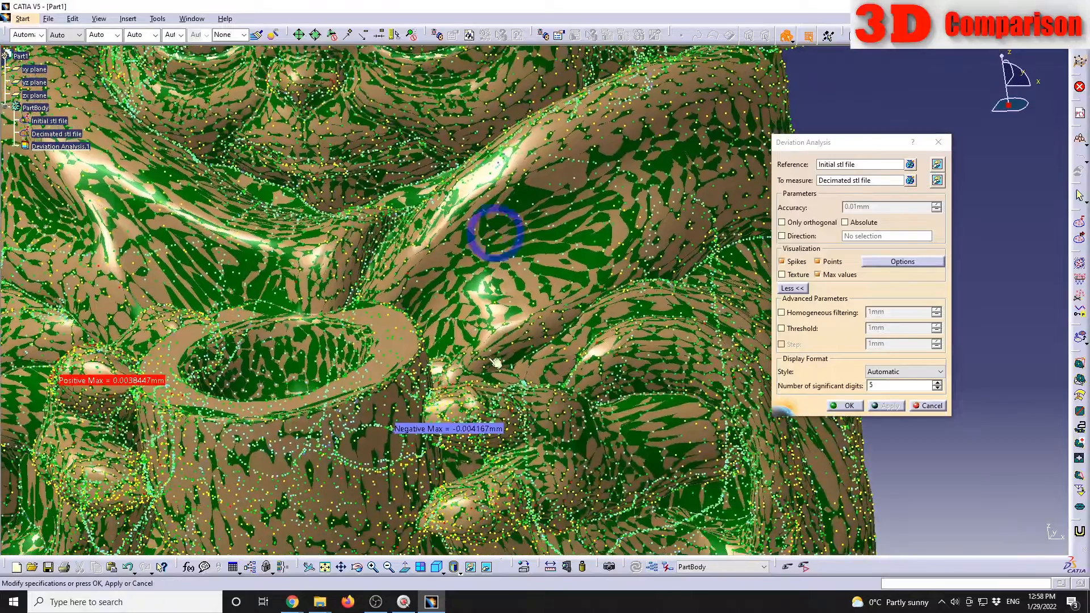
{"action": "middle_click_drag", "start_coordinate": [475, 386], "coordinate": [479, 296]}
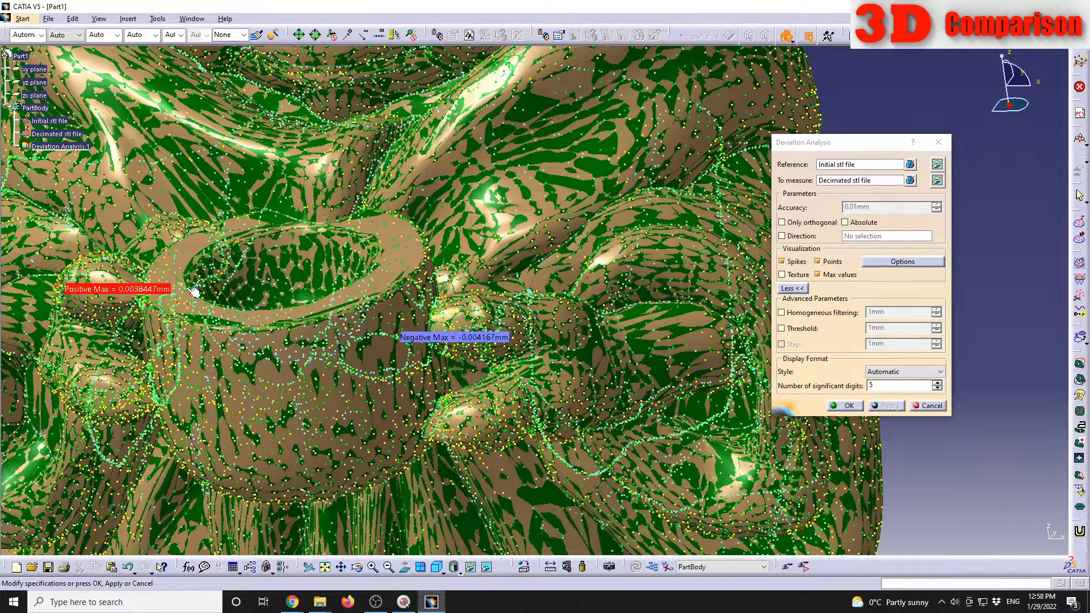
{"action": "middle_click_drag", "start_coordinate": [136, 342], "coordinate": [521, 305]}
{"action": "middle_click_drag", "start_coordinate": [339, 352], "coordinate": [585, 318]}
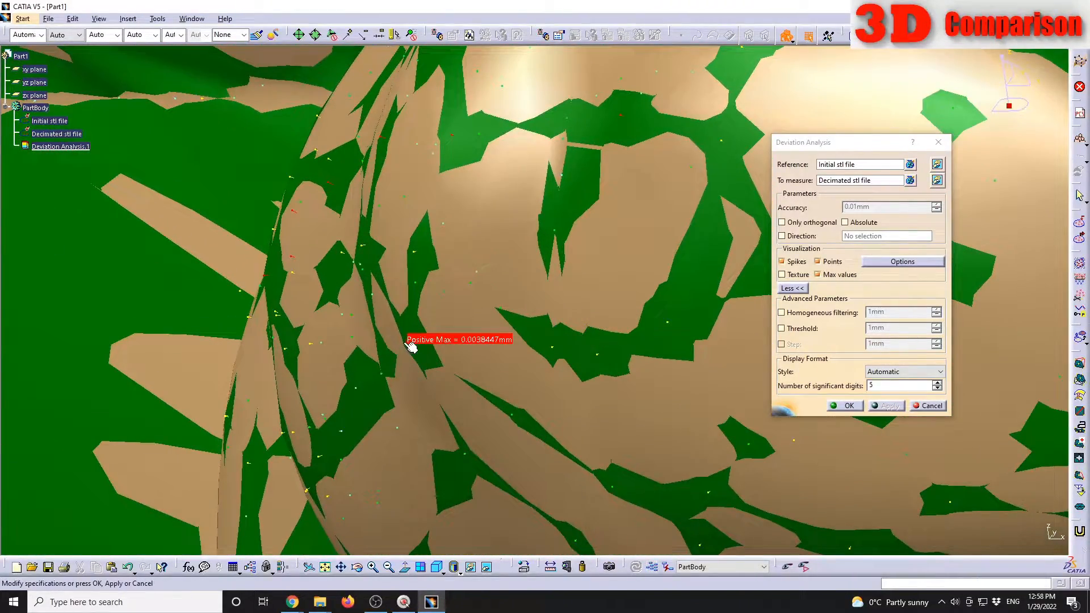
{"action": "middle_click_drag", "start_coordinate": [459, 337], "coordinate": [471, 412]}
{"action": "middle_click_drag", "start_coordinate": [761, 338], "coordinate": [544, 353]}
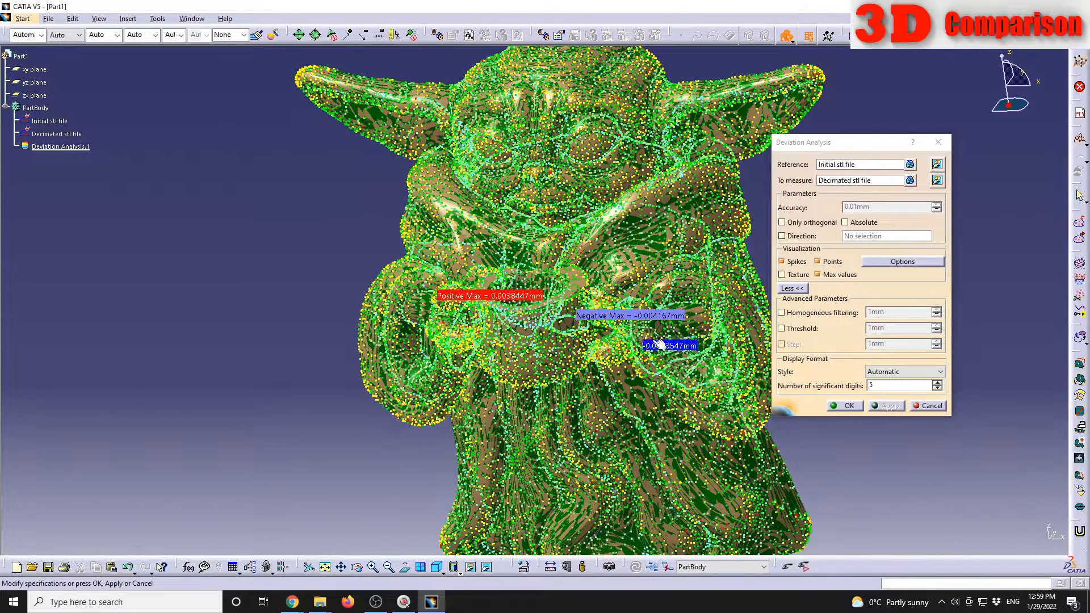
Step: Accept the deviation analysis, and hide both the analysis and the Decimated stl file mesh
{"action": "left_click", "coordinate": [849, 405]}
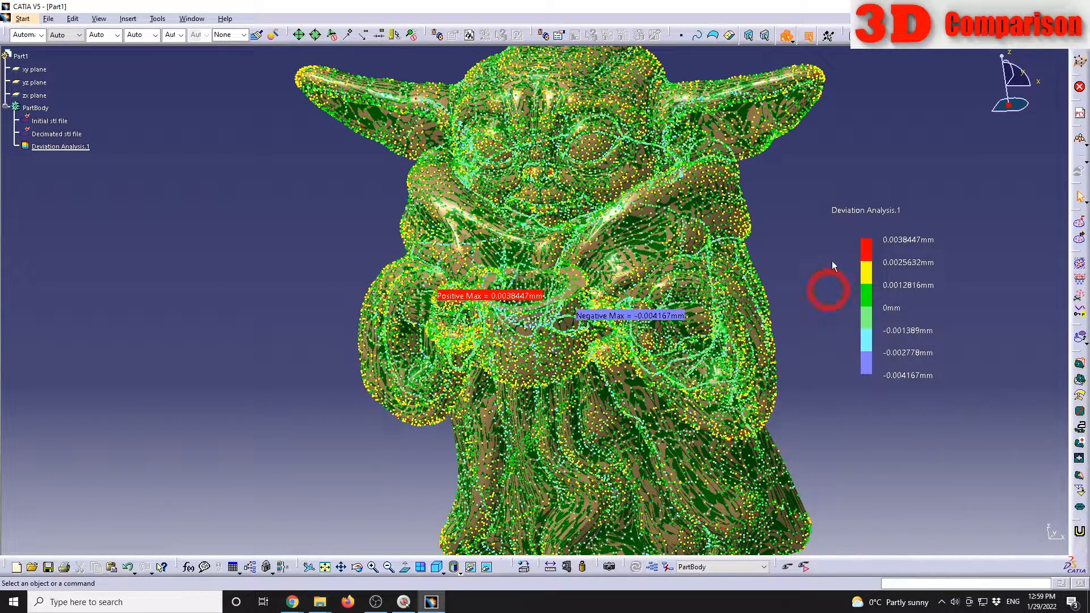
{"action": "right_click", "coordinate": [80, 149]}
{"action": "left_click", "coordinate": [108, 178]}
{"action": "middle_click_drag", "start_coordinate": [505, 179], "coordinate": [465, 277]}
{"action": "right_click", "coordinate": [79, 137]}
{"action": "left_click", "coordinate": [108, 166]}
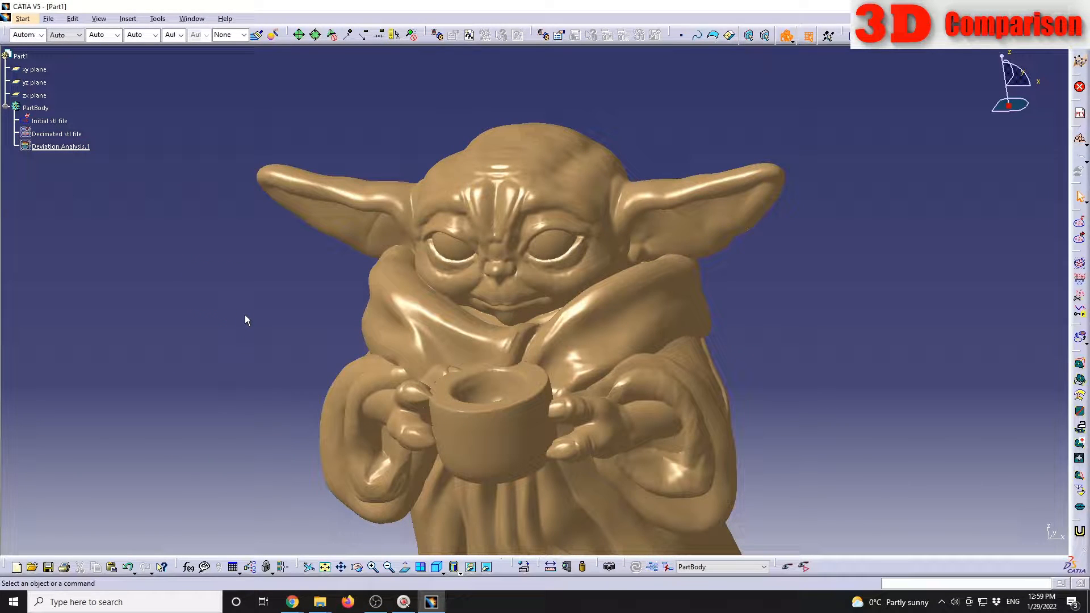
Step: Hide the Initial stl file mesh, show the Decimated stl file mesh and inspect its triangles around the face
{"action": "middle_click_drag", "start_coordinate": [507, 332], "coordinate": [587, 286]}
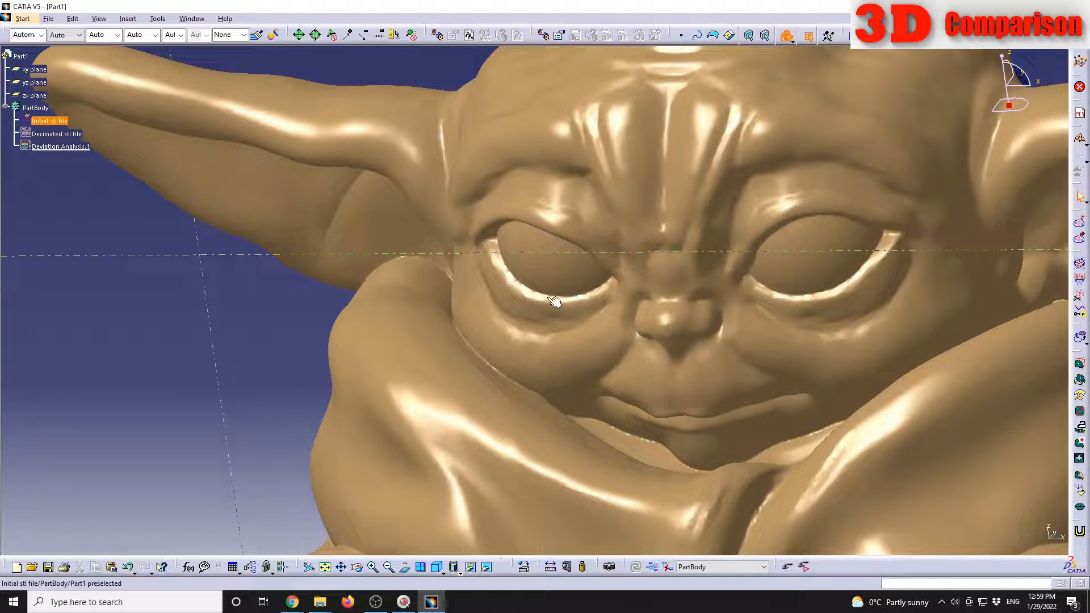
{"action": "right_click", "coordinate": [57, 121]}
{"action": "left_click", "coordinate": [85, 155]}
{"action": "left_click", "coordinate": [62, 146]}
{"action": "right_click", "coordinate": [62, 146]}
{"action": "left_click", "coordinate": [121, 173]}
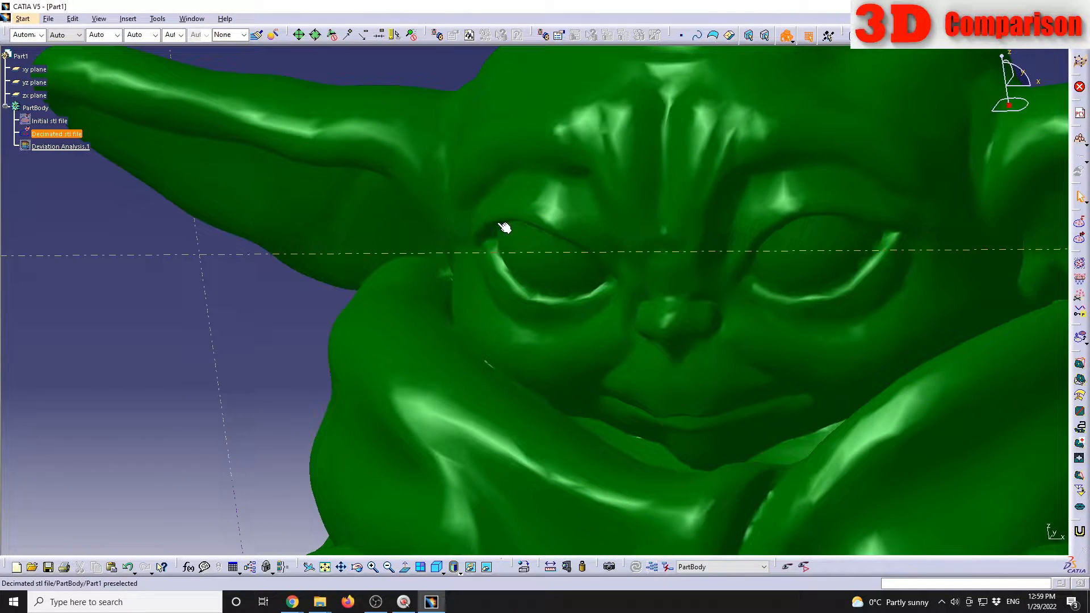
{"action": "left_click", "coordinate": [56, 134]}
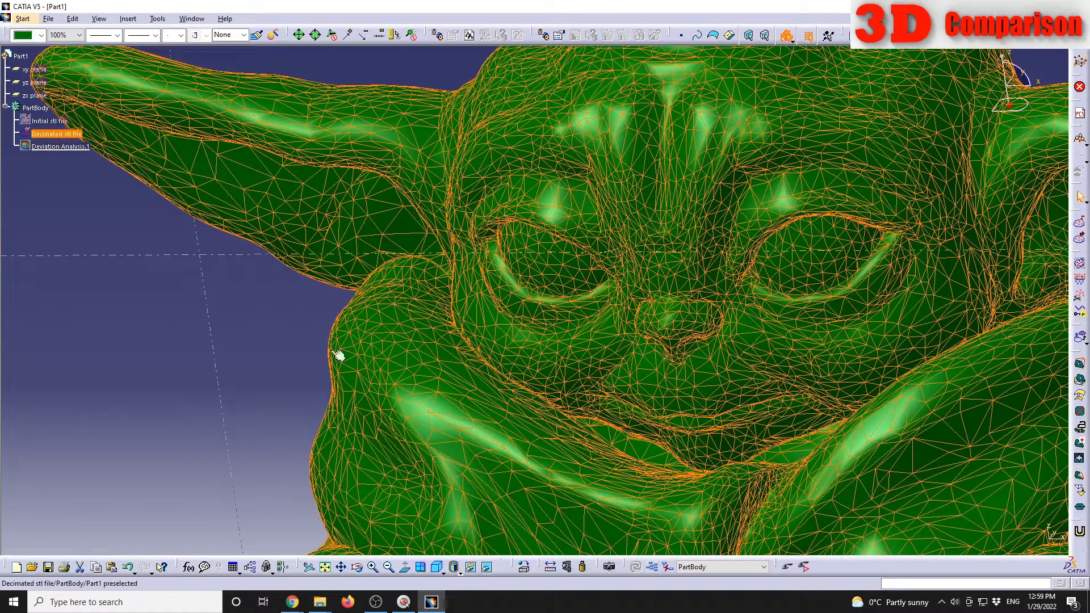
{"action": "middle_click_drag", "start_coordinate": [665, 373], "coordinate": [583, 356]}
Step: Hide the Decimated stl file mesh and show the Initial stl file mesh again
{"action": "right_click", "coordinate": [57, 134]}
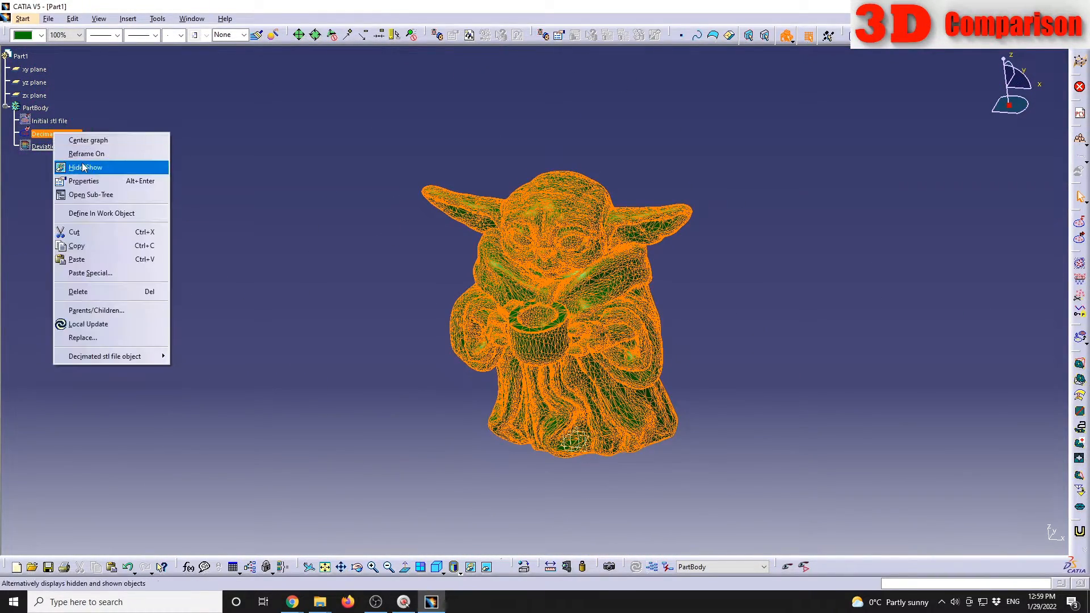
{"action": "left_click", "coordinate": [85, 167]}
{"action": "right_click", "coordinate": [50, 121]}
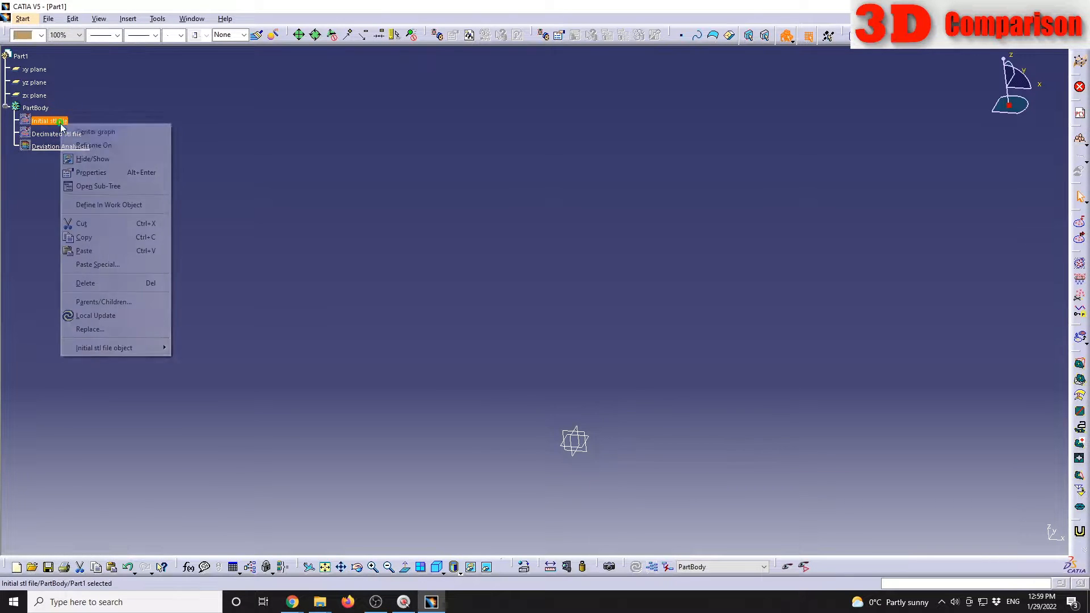
{"action": "left_click", "coordinate": [85, 157]}
Step: Copy the Initial stl file mesh and paste the duplicate into the PartBody
{"action": "left_click", "coordinate": [79, 130]}
{"action": "key", "text": "ctrl+c"}
{"action": "key", "text": "ctrl+v"}
{"action": "left_click", "coordinate": [204, 222]}
{"action": "left_click", "coordinate": [172, 180]}
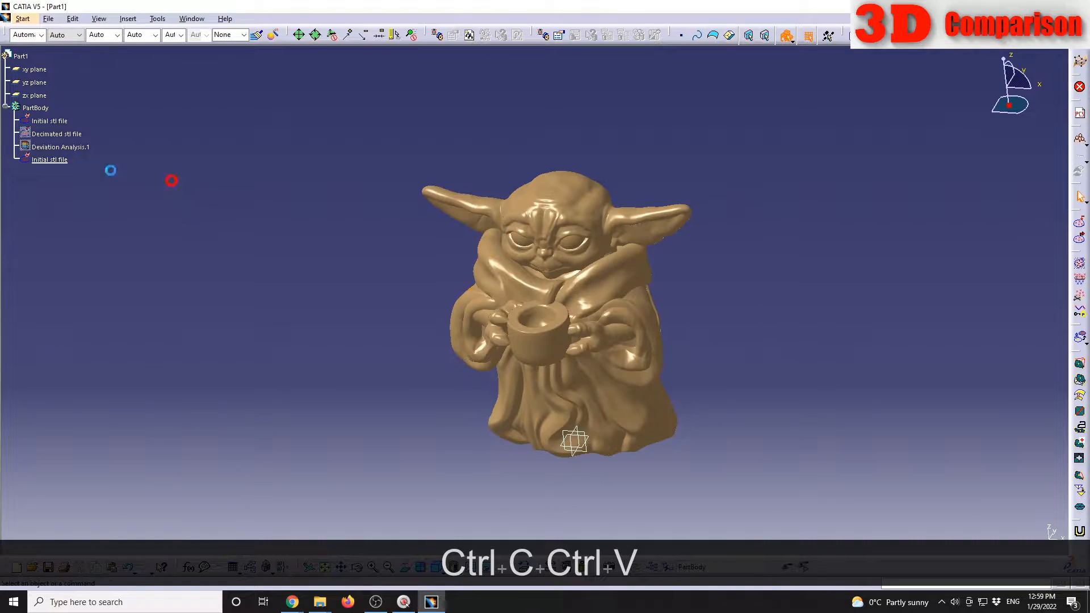
Step: Rename the pasted mesh copy as Optimize stl file
{"action": "left_click", "coordinate": [47, 159]}
{"action": "right_click", "coordinate": [47, 159]}
{"action": "left_click", "coordinate": [85, 206]}
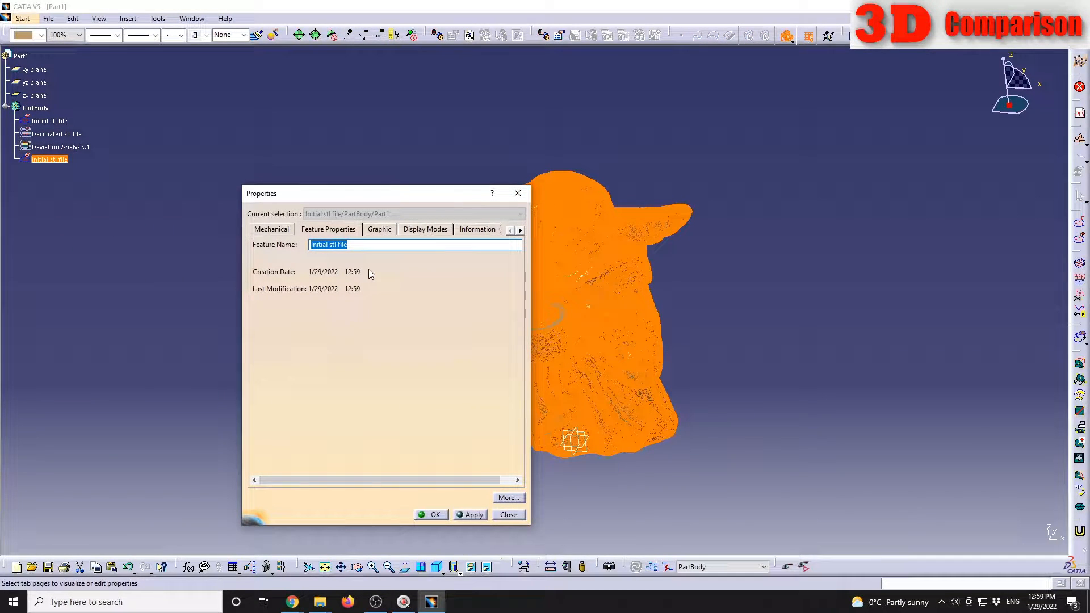
{"action": "type", "text": "Optimize stl file"}
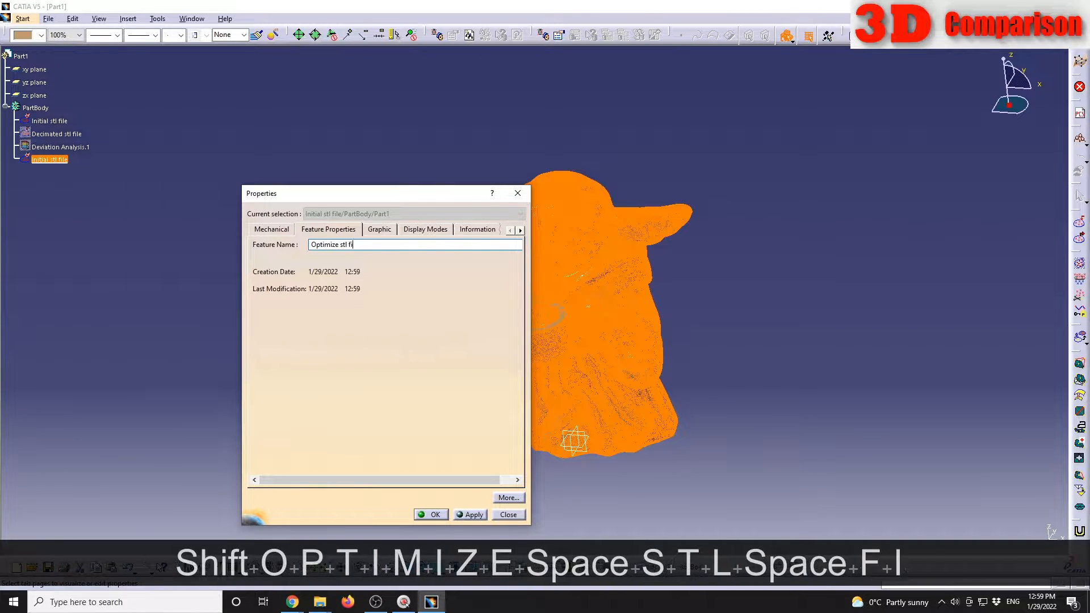
{"action": "key", "text": "Return"}
Step: Apply Optimize to the Optimize stl file mesh with 0.05 mm minimum length, 0.1 mm maximum length and 30 deg dihedral angle
{"action": "middle_click_drag", "start_coordinate": [608, 375], "coordinate": [604, 298]}
{"action": "middle_click_drag", "start_coordinate": [715, 261], "coordinate": [695, 294]}
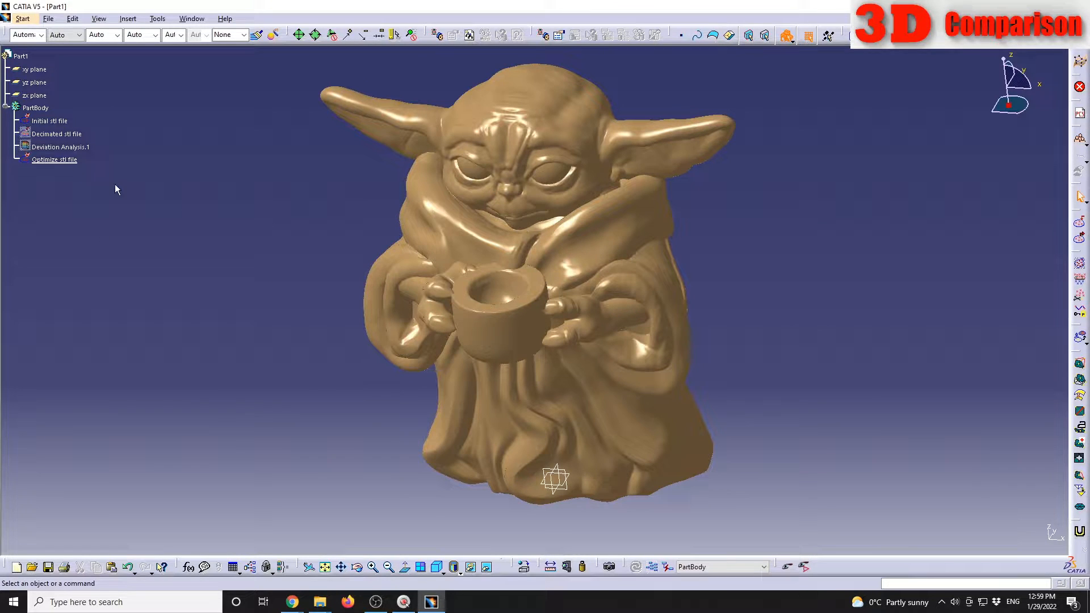
{"action": "left_click", "coordinate": [1080, 508]}
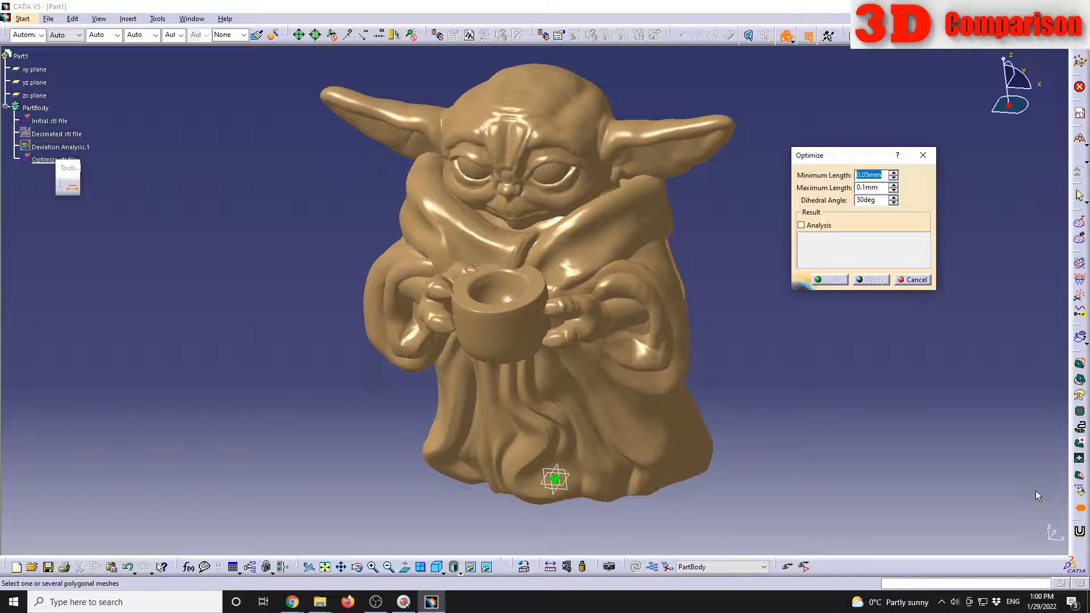
{"action": "left_click_drag", "start_coordinate": [849, 155], "coordinate": [809, 197]}
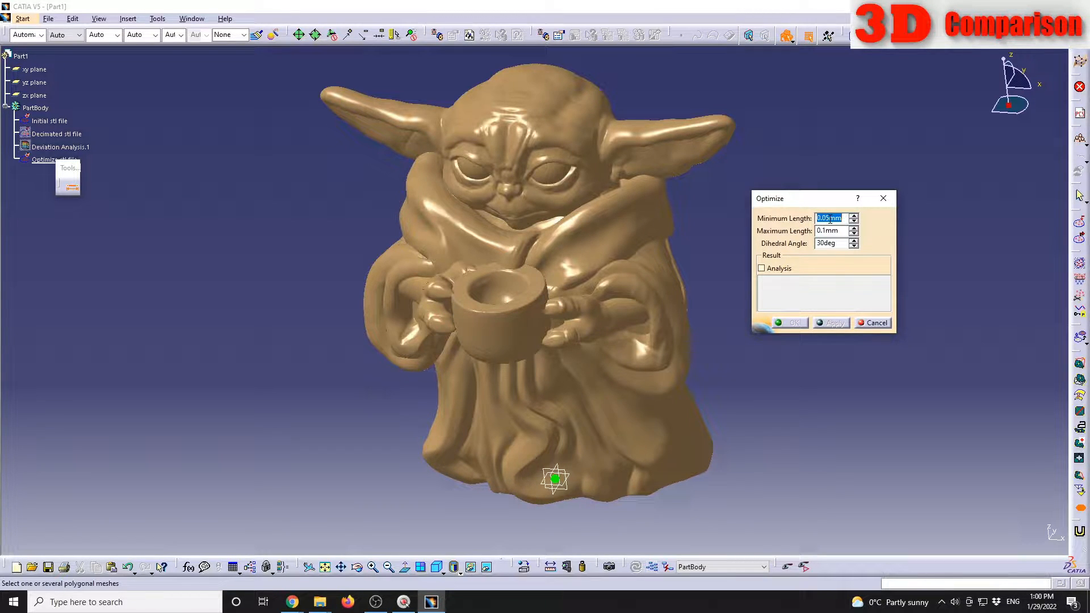
{"action": "left_click", "coordinate": [50, 160]}
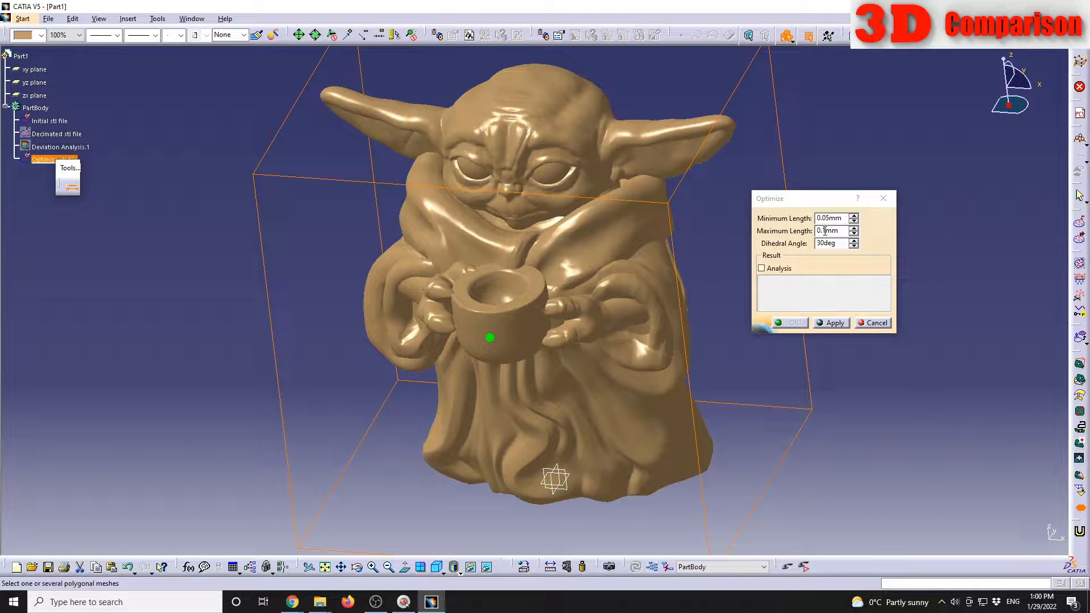
{"action": "left_click", "coordinate": [835, 323]}
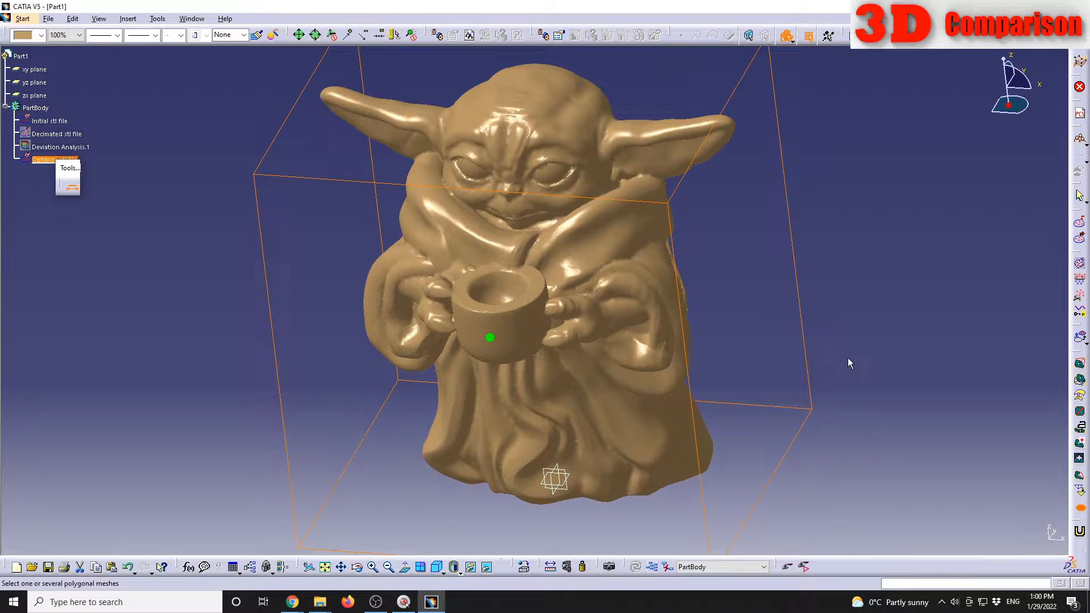
Step: Colour the Optimize stl file mesh yellow and compare it with the overlaid Initial stl file mesh around the face
{"action": "middle_click_drag", "start_coordinate": [577, 258], "coordinate": [584, 331]}
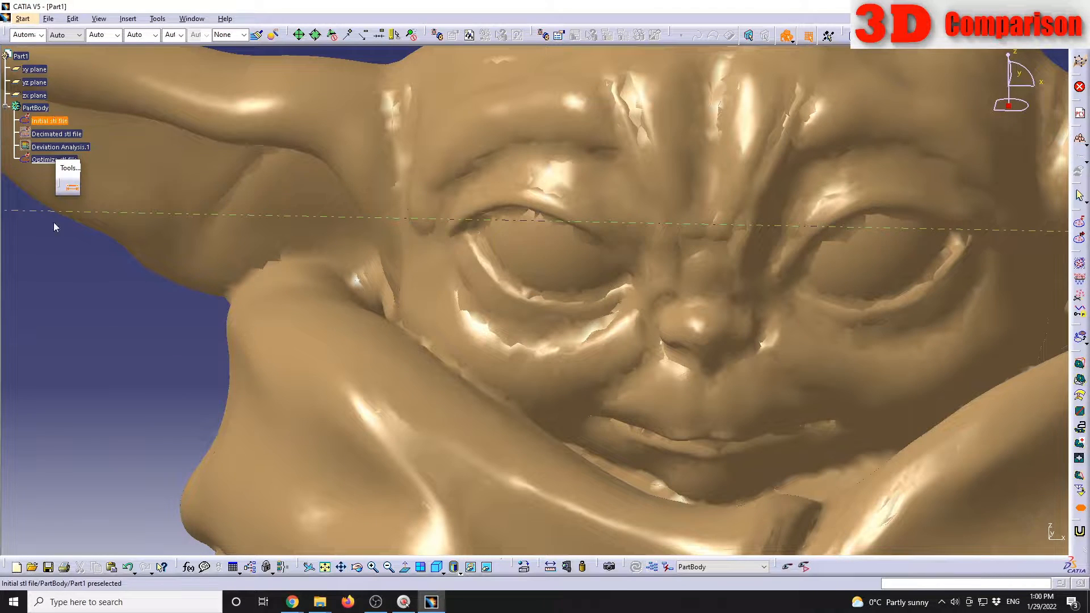
{"action": "left_click", "coordinate": [52, 160]}
{"action": "left_click", "coordinate": [40, 35]}
{"action": "left_click", "coordinate": [36, 126]}
{"action": "left_click", "coordinate": [114, 346]}
{"action": "middle_click_drag", "start_coordinate": [628, 316], "coordinate": [494, 297]}
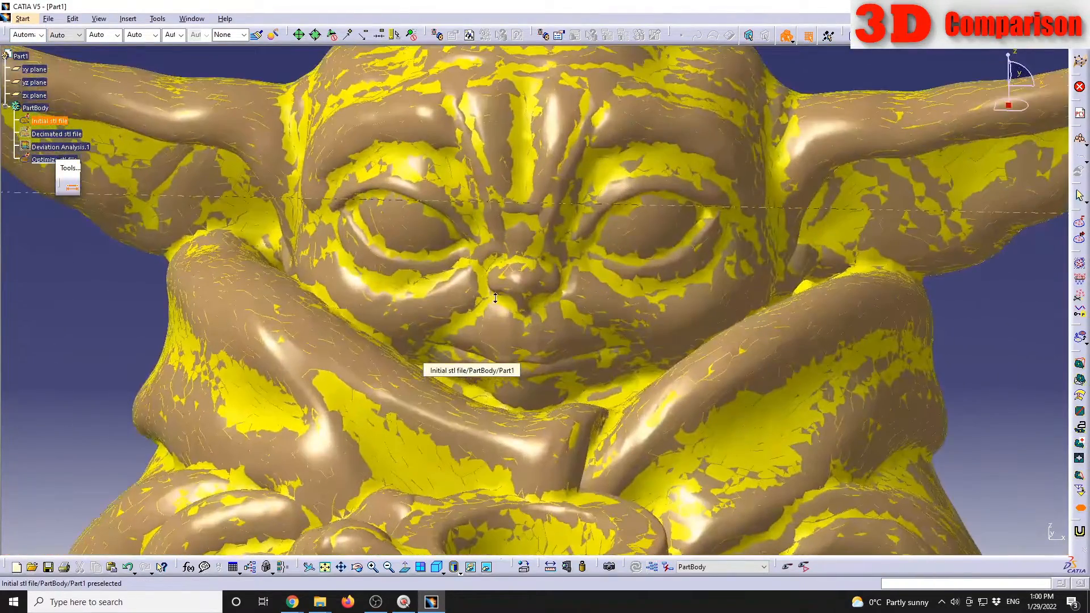
Step: Hide the Initial stl file mesh and view the whole optimized figure on its own
{"action": "right_click", "coordinate": [54, 120]}
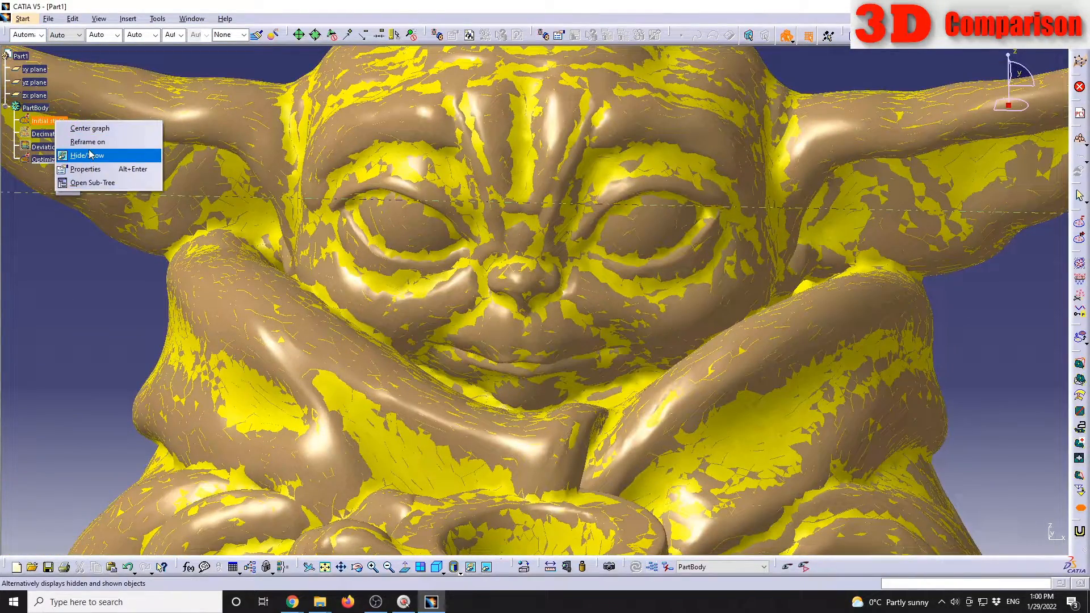
{"action": "left_click", "coordinate": [88, 156]}
{"action": "middle_click_drag", "start_coordinate": [392, 300], "coordinate": [499, 250]}
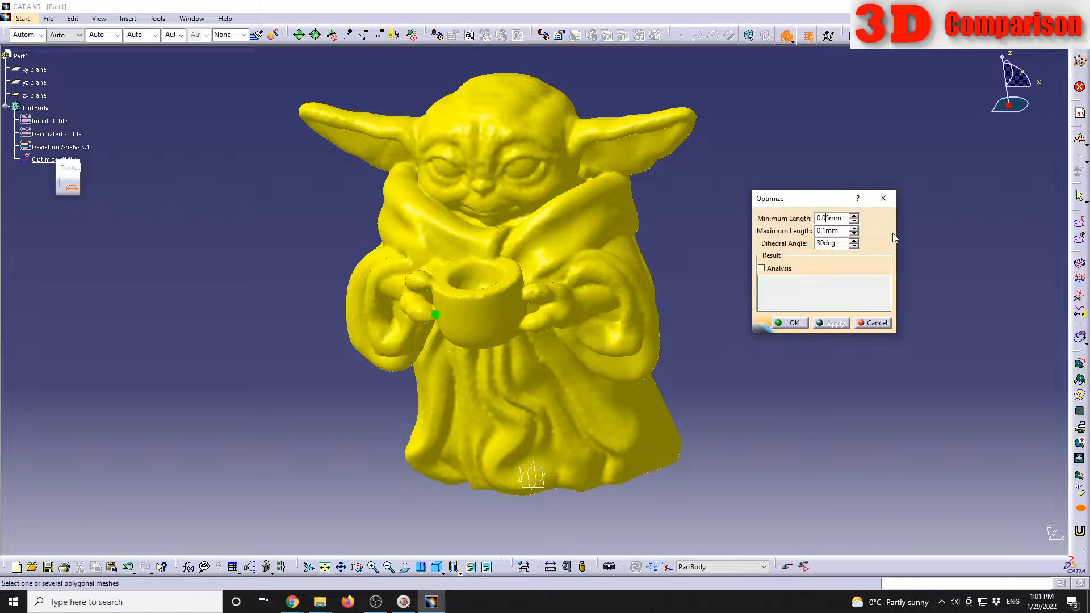
Step: Try to change only the minimum length of the Optimize operation
{"action": "key", "text": "BackSpace"}
{"action": "left_click", "coordinate": [825, 229]}
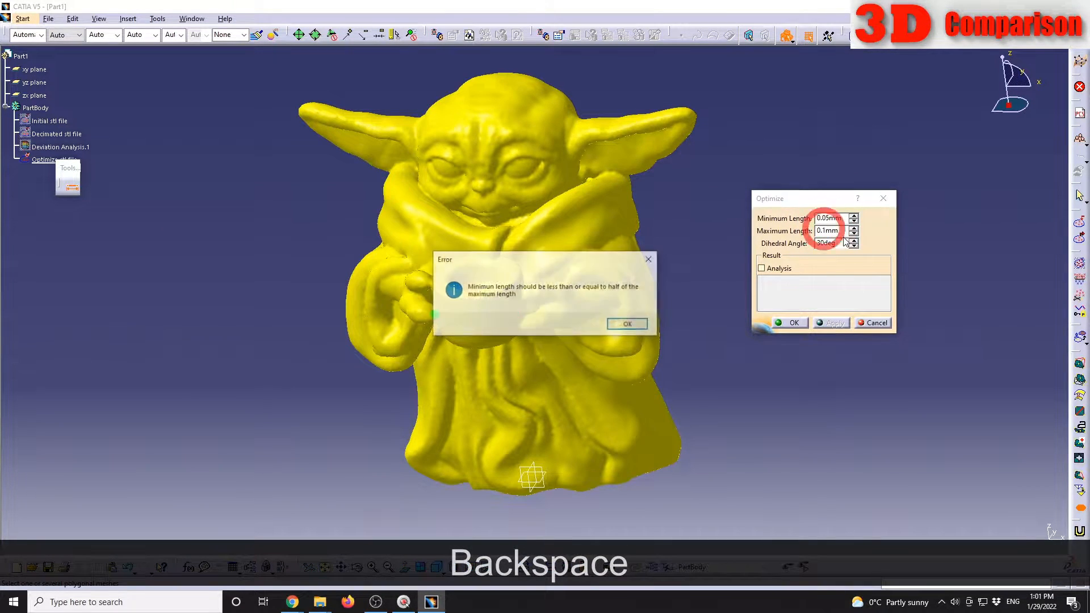
{"action": "left_click", "coordinate": [628, 324]}
Step: Set the Optimize maximum length to 0.2 mm and the minimum length to 0.1 mm, and accept the operation
{"action": "left_click", "coordinate": [826, 219]}
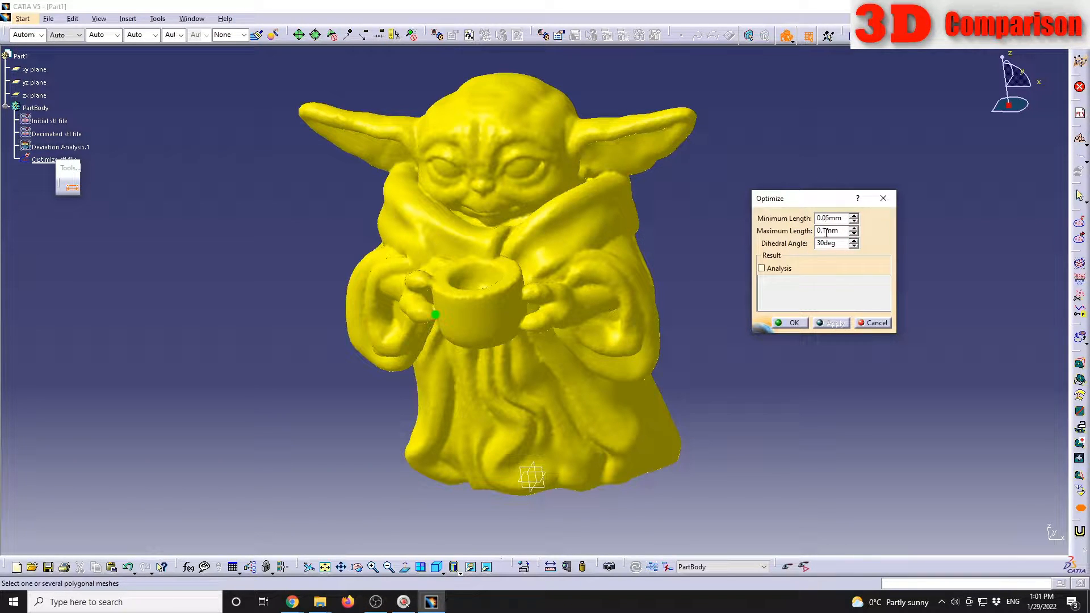
{"action": "key", "text": "Right"}
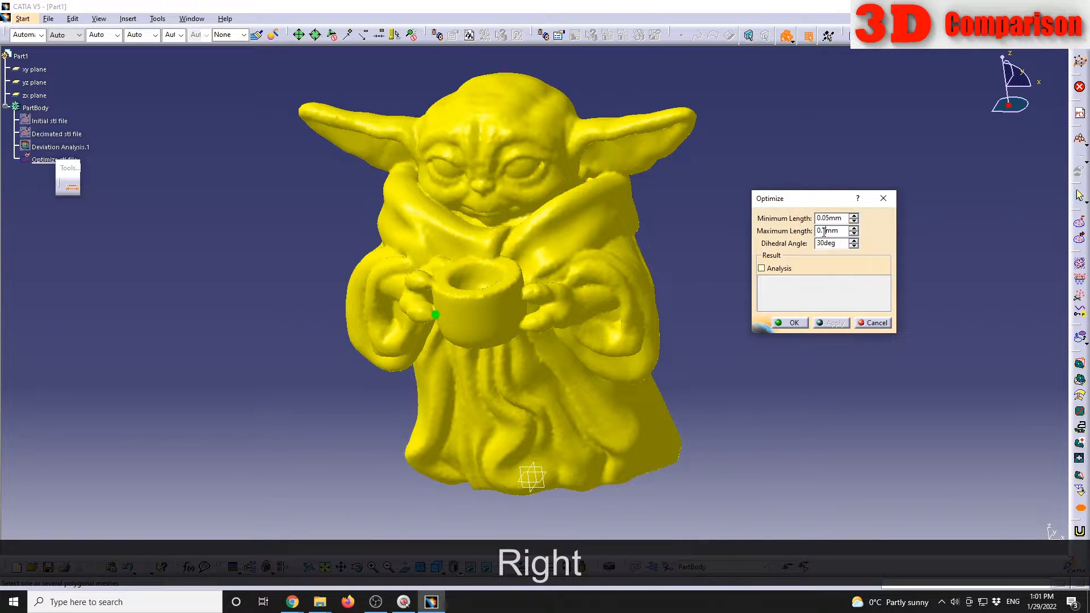
{"action": "key", "text": "BackSpace"}
{"action": "type", "text": "2"}
{"action": "left_click", "coordinate": [827, 217]}
{"action": "key", "text": "BackSpace"}
{"action": "key", "text": "BackSpace"}
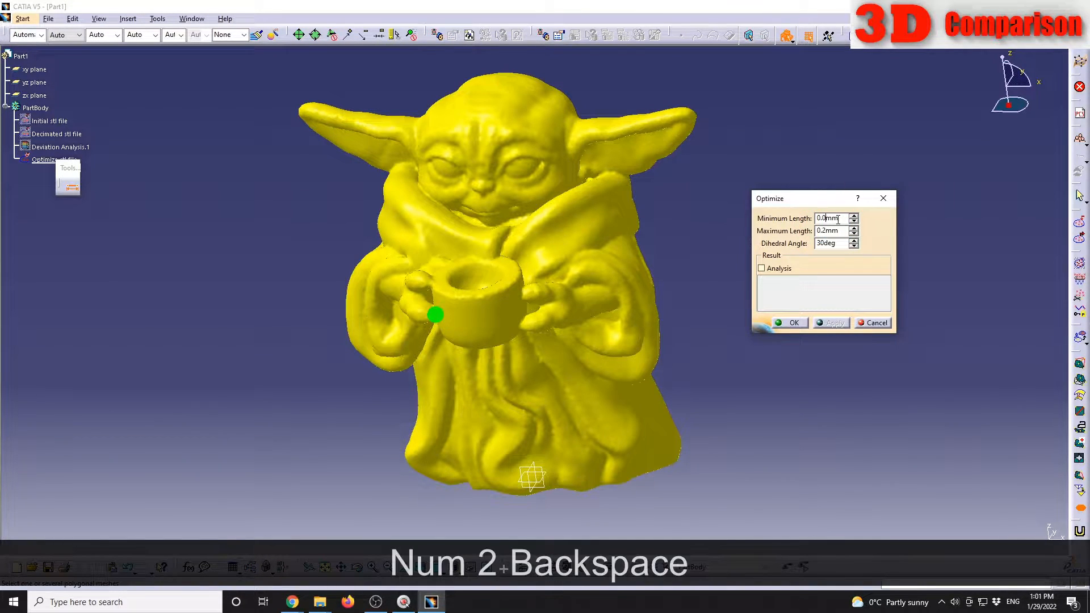
{"action": "type", "text": "1"}
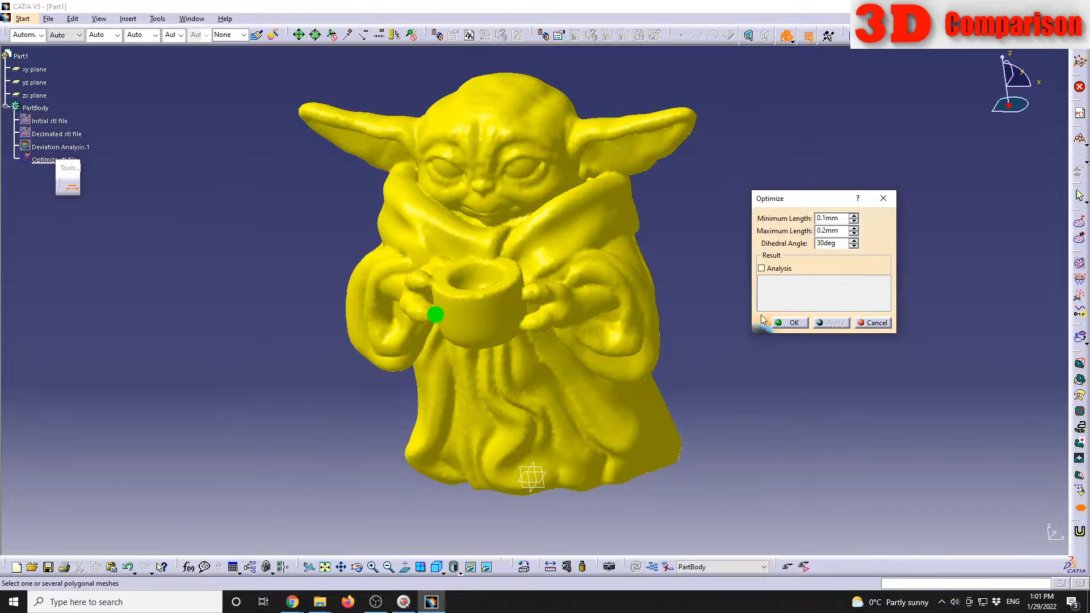
{"action": "left_click", "coordinate": [793, 322]}
Step: Inspect the triangles of the Optimize stl file mesh and delete that mesh from the PartBody
{"action": "left_click", "coordinate": [57, 159]}
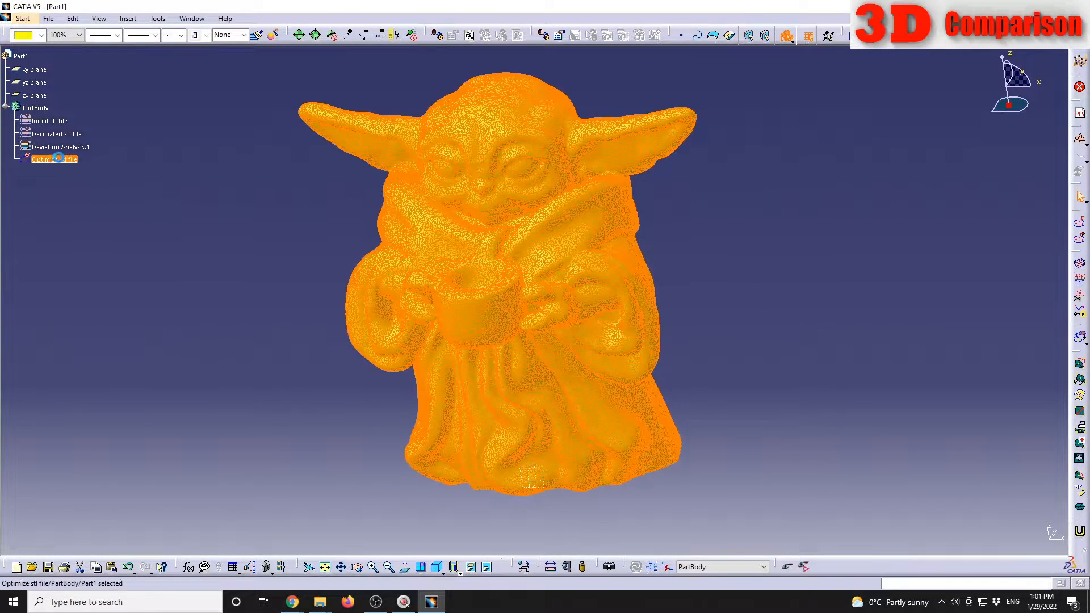
{"action": "left_click", "coordinate": [752, 373]}
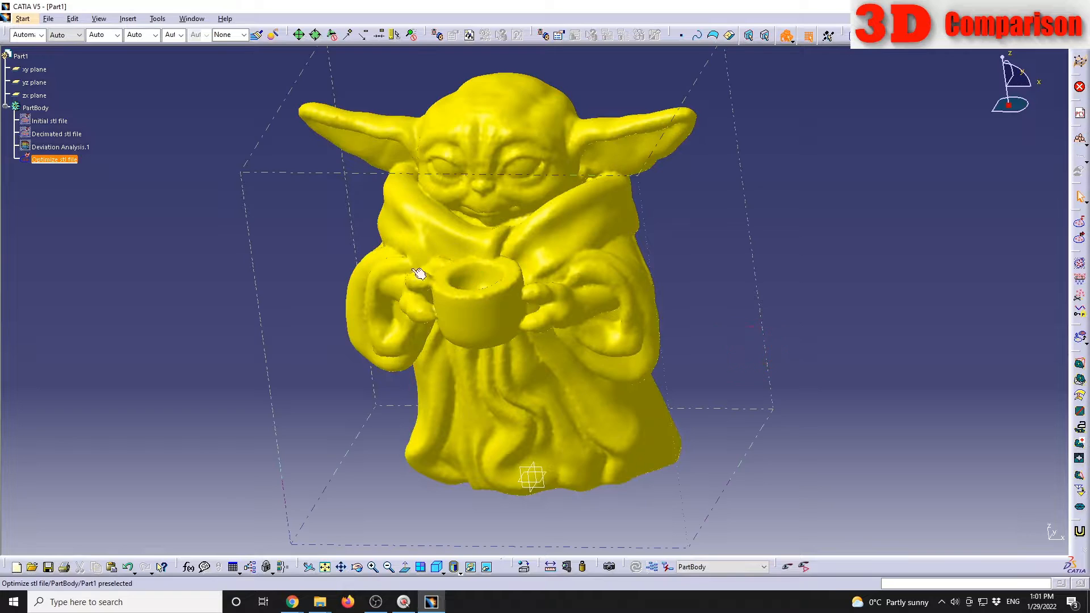
{"action": "left_click", "coordinate": [67, 162]}
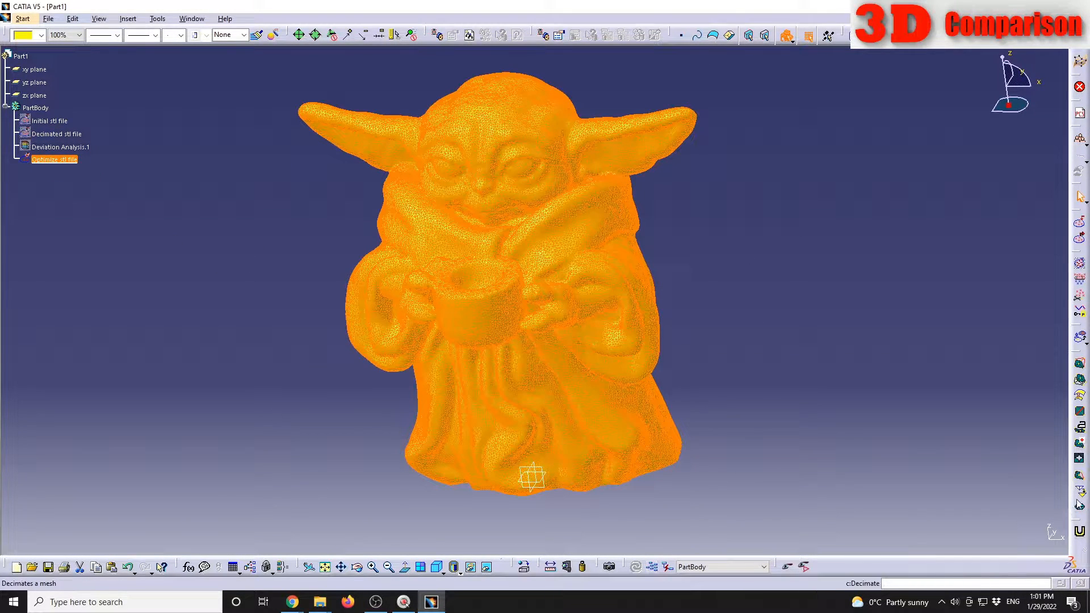
{"action": "left_click", "coordinate": [129, 231]}
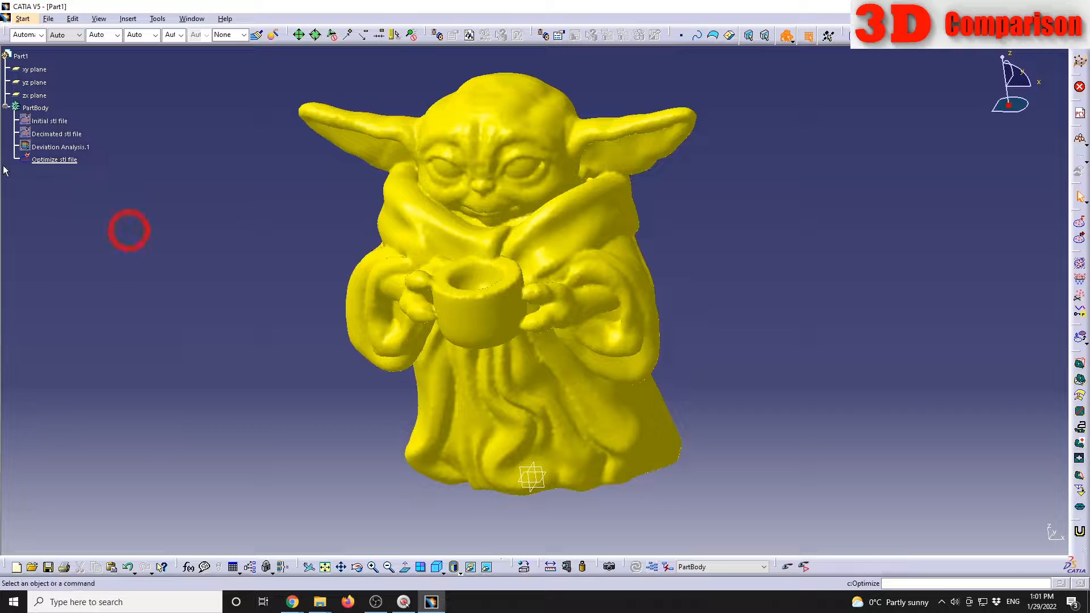
{"action": "left_click", "coordinate": [55, 161]}
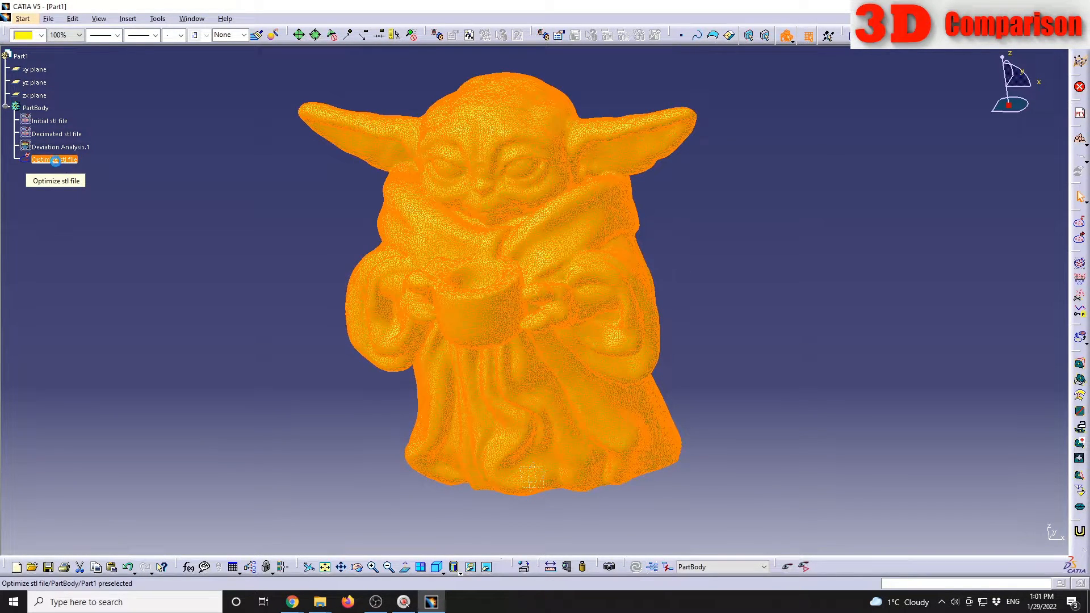
{"action": "key", "text": "Delete"}
{"action": "left_click", "coordinate": [69, 168]}
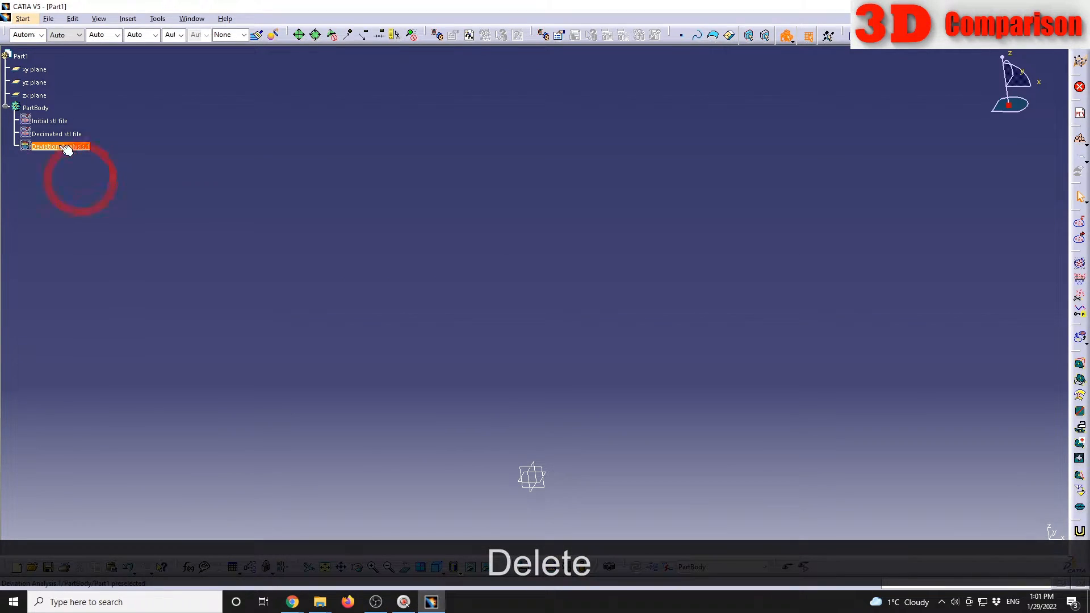
Step: Show the Initial stl file mesh and paste a fresh copy of it into the PartBody
{"action": "right_click", "coordinate": [62, 124]}
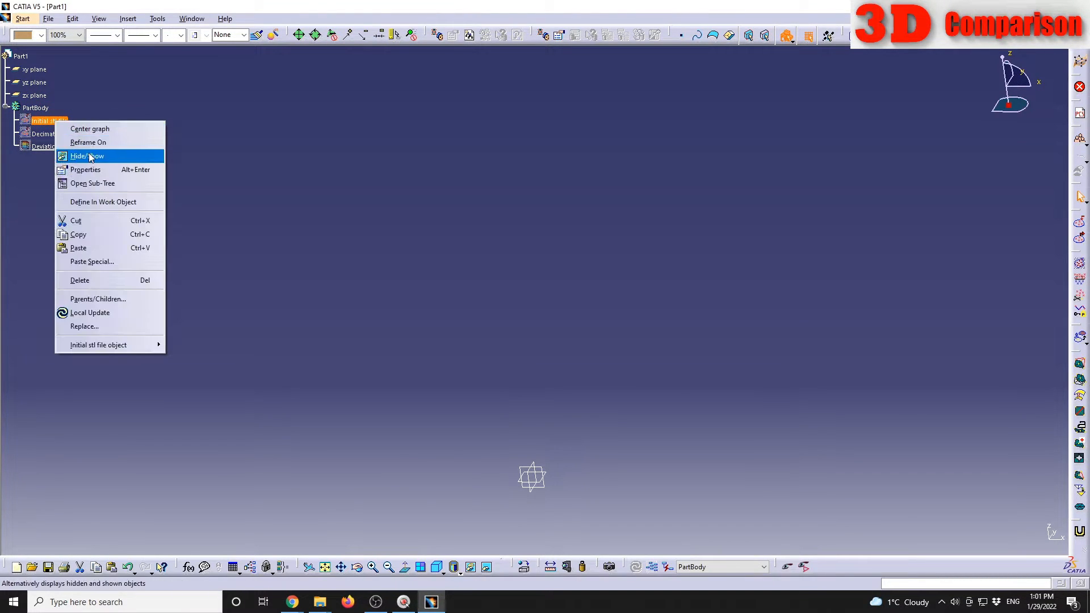
{"action": "left_click", "coordinate": [90, 152]}
{"action": "key", "text": "ctrl+c"}
{"action": "left_click", "coordinate": [56, 123]}
{"action": "left_click", "coordinate": [119, 205]}
{"action": "key", "text": "ctrl+v"}
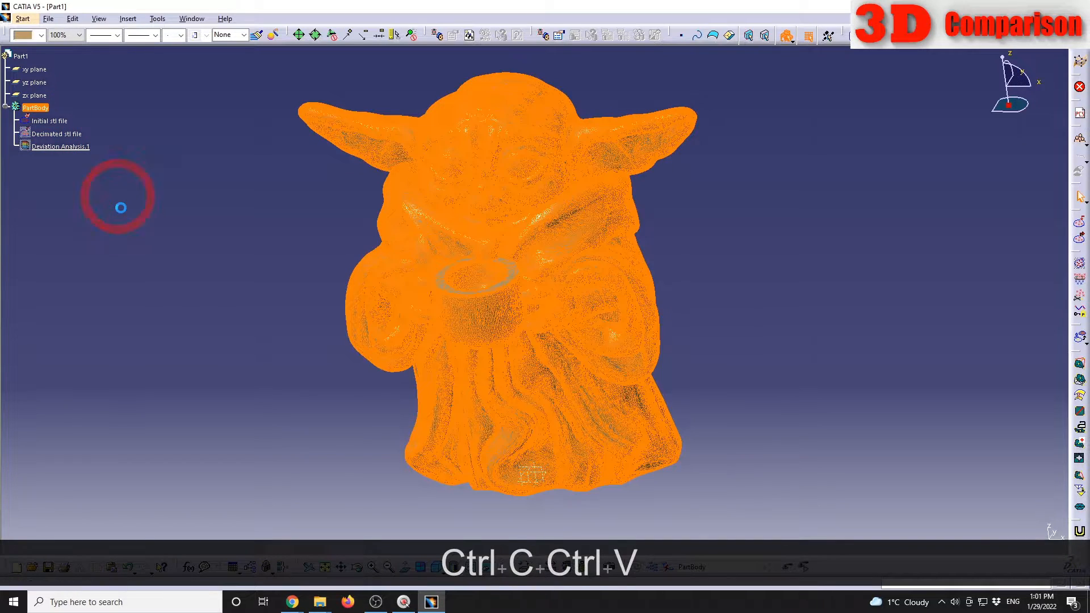
Step: Rename the new mesh copy as Highly optimized stl and hide the Initial stl file mesh
{"action": "right_click", "coordinate": [47, 159]}
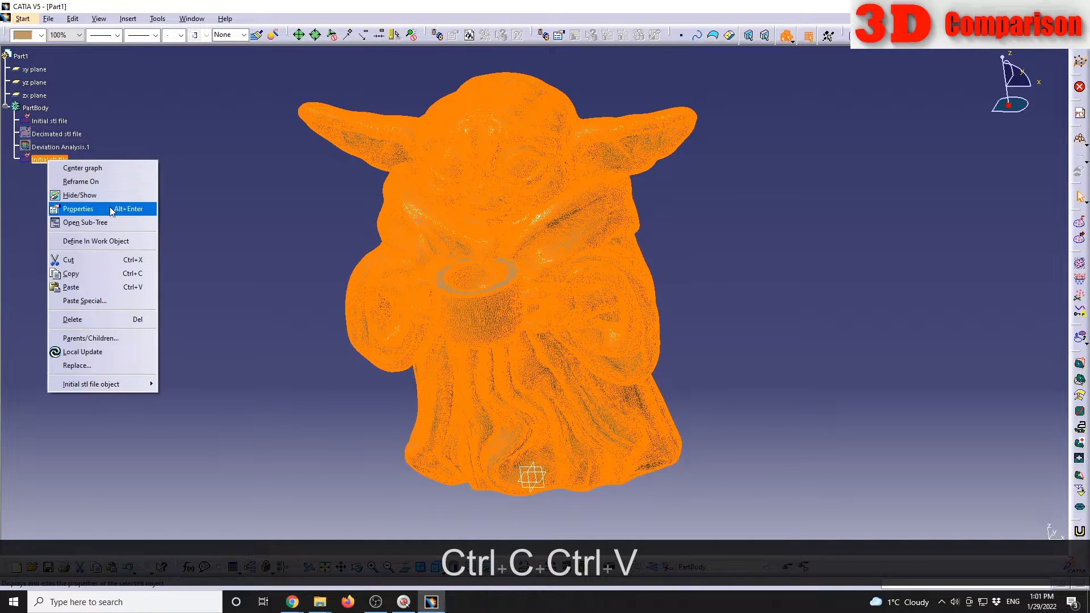
{"action": "left_click", "coordinate": [108, 208]}
{"action": "type", "text": "H"}
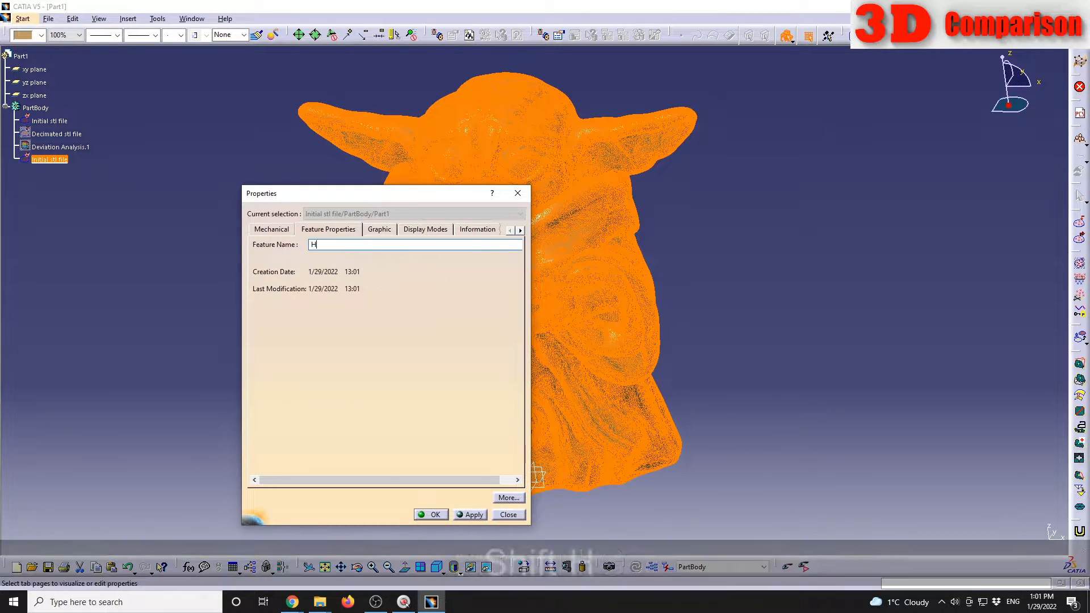
{"action": "type", "text": "ighly optimized stl"}
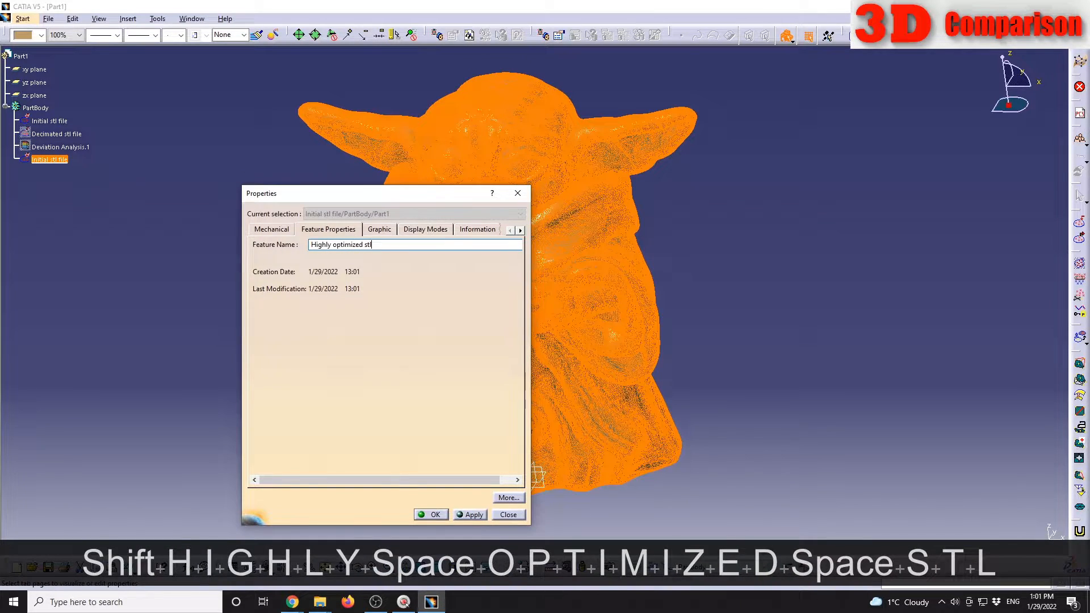
{"action": "key", "text": "Return"}
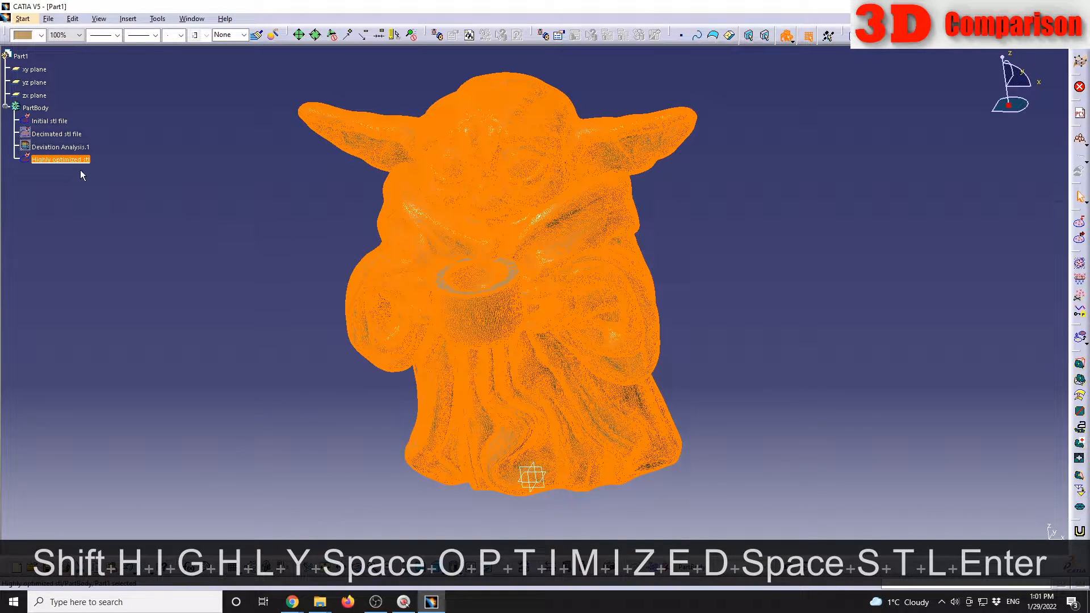
{"action": "right_click", "coordinate": [46, 120]}
{"action": "left_click", "coordinate": [79, 154]}
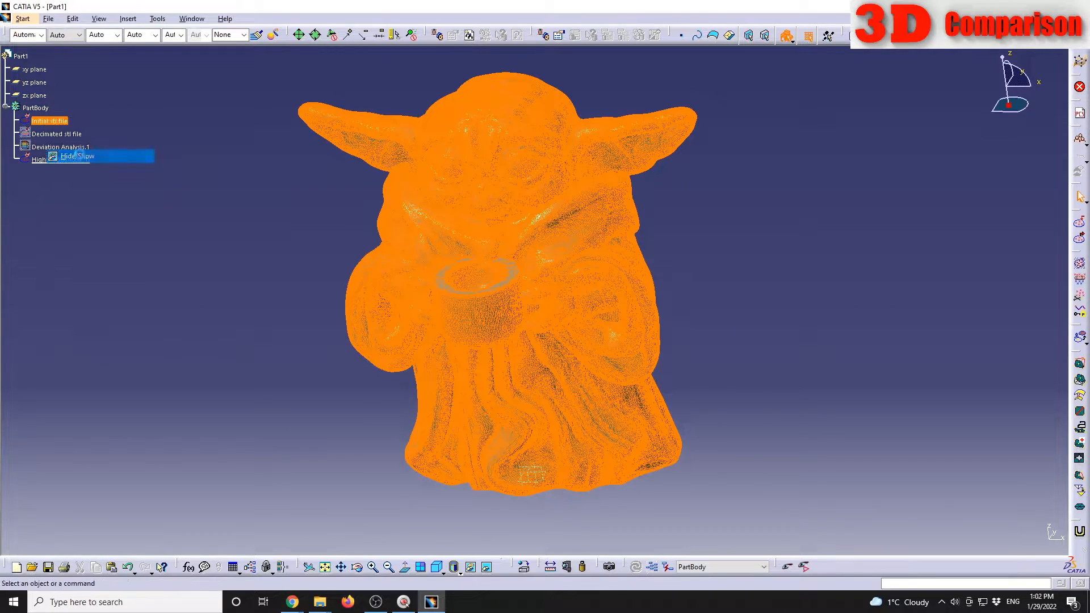
Step: Optimize the Highly optimized stl mesh with 0.1 mm minimum length, 0.2 mm maximum length, 30 deg dihedral angle and the analysis enabled
{"action": "left_click", "coordinate": [60, 159]}
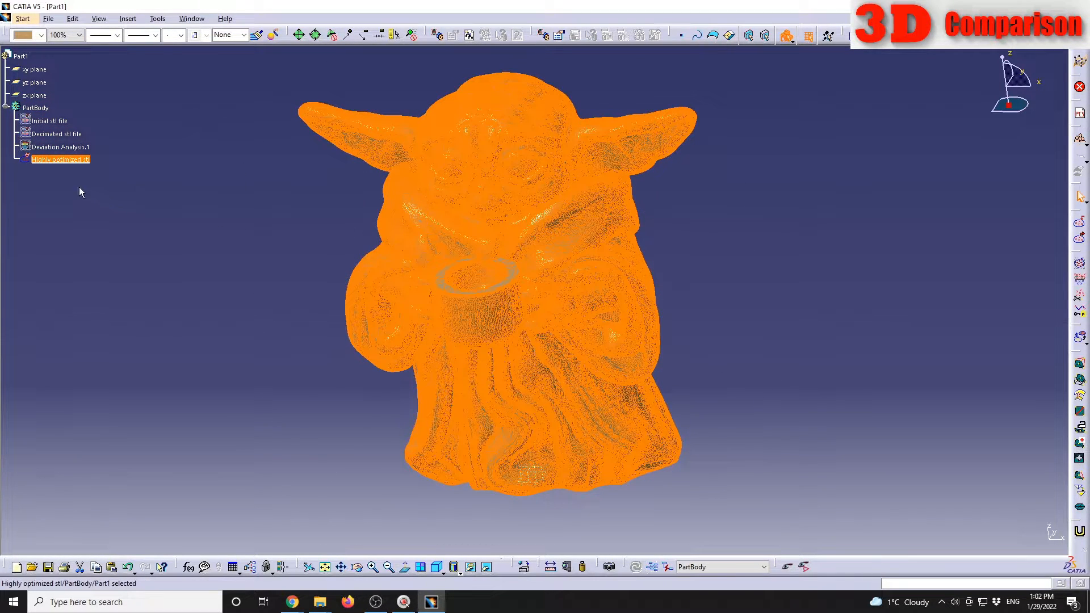
{"action": "left_click", "coordinate": [1080, 507]}
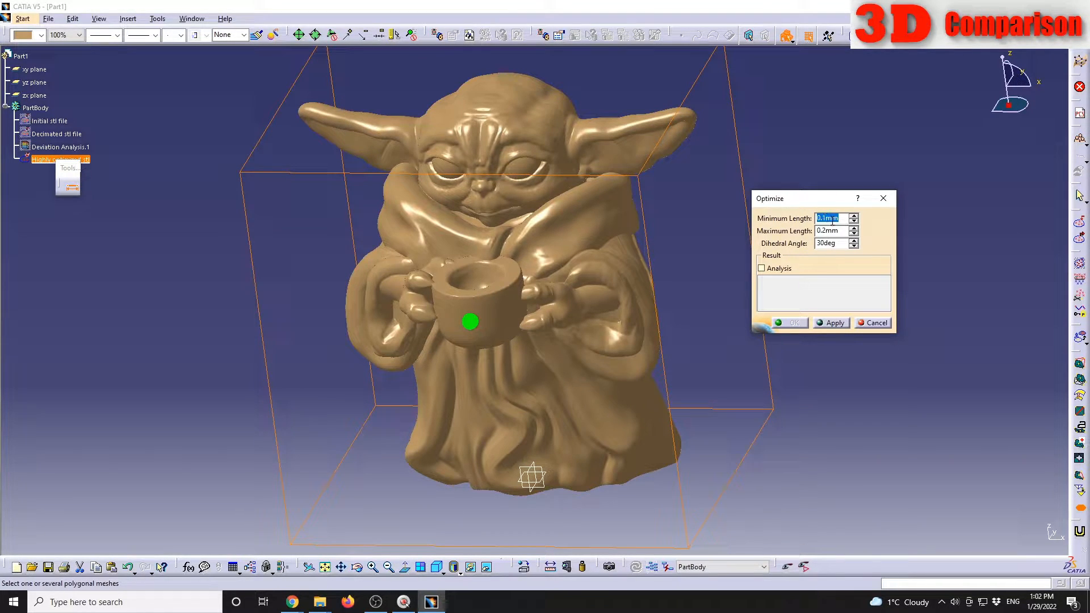
{"action": "left_click", "coordinate": [840, 323]}
{"action": "left_click", "coordinate": [778, 269]}
{"action": "left_click", "coordinate": [834, 323]}
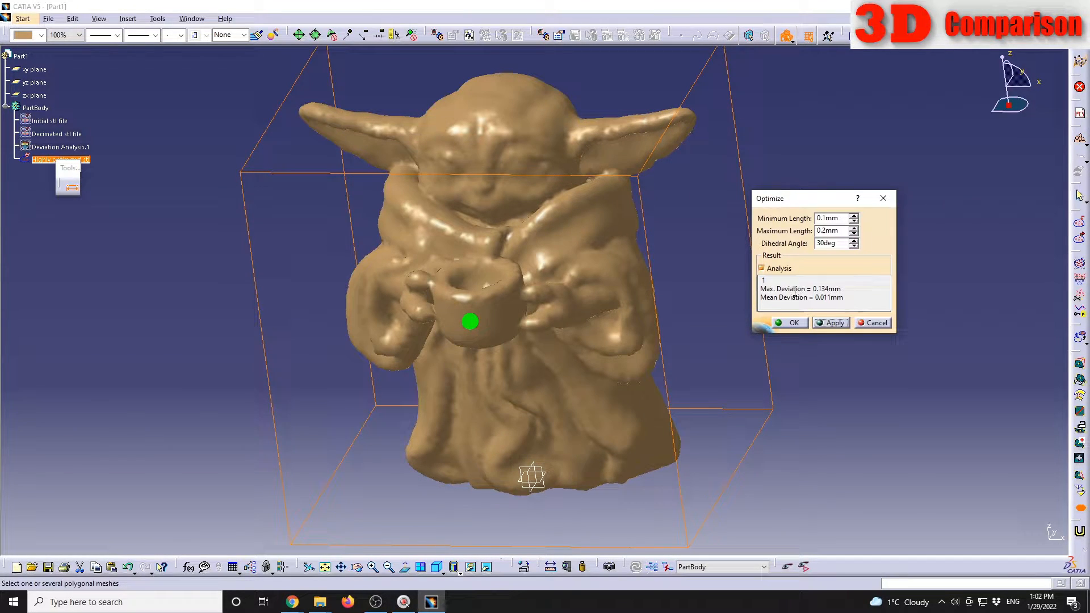
{"action": "left_click_drag", "start_coordinate": [813, 289], "coordinate": [842, 289]}
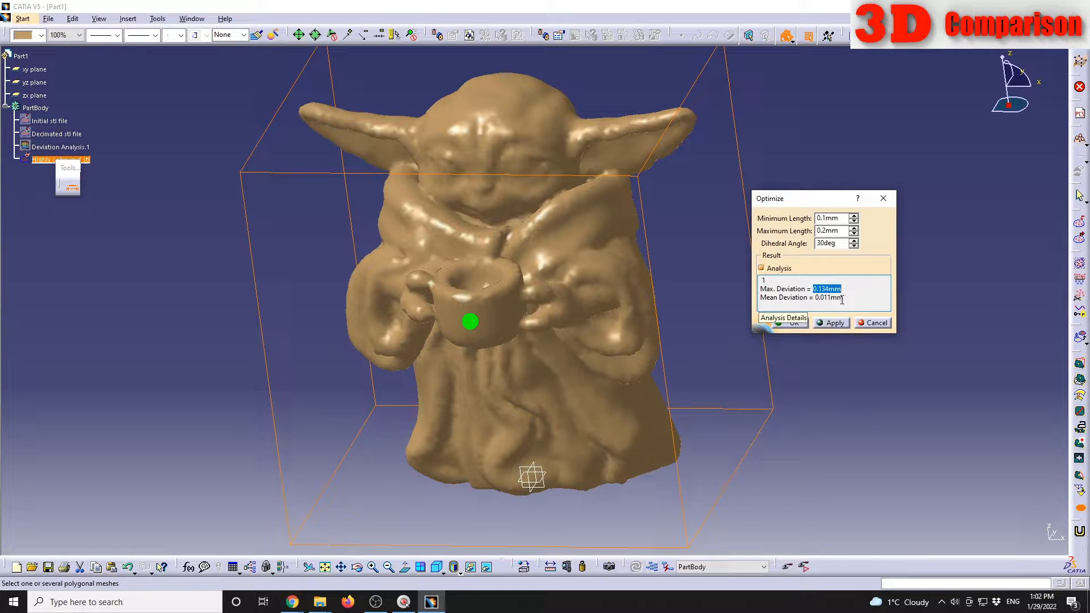
{"action": "left_click", "coordinate": [792, 322]}
Step: Examine the surface of the Highly optimized stl mesh around the face and inspect its triangles in wireframe display
{"action": "middle_click_drag", "start_coordinate": [542, 247], "coordinate": [463, 199]}
{"action": "middle_click_drag", "start_coordinate": [462, 202], "coordinate": [486, 369]}
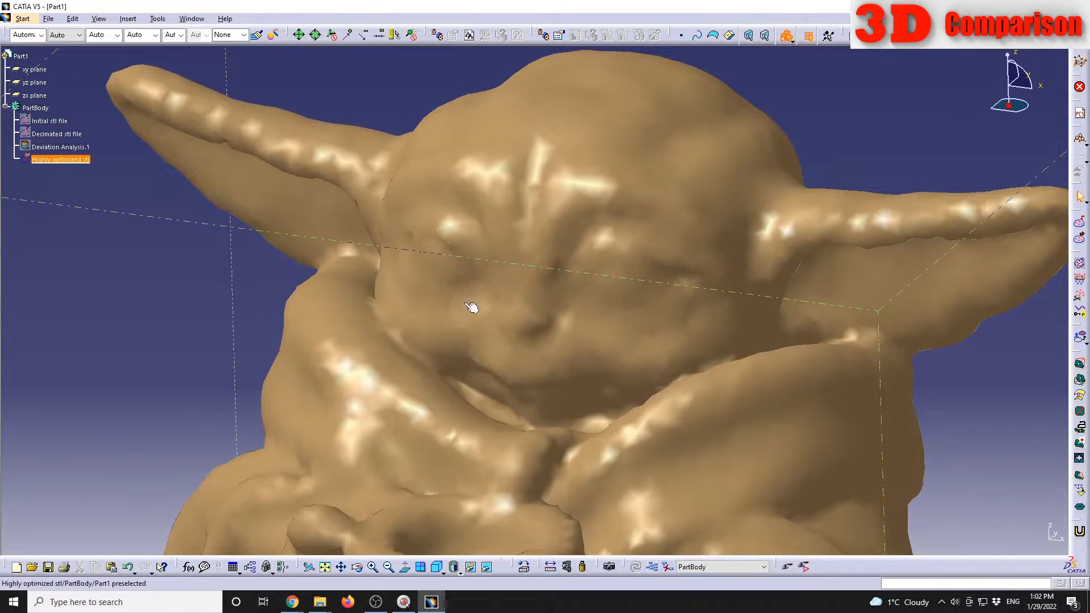
{"action": "middle_click_drag", "start_coordinate": [573, 296], "coordinate": [554, 265]}
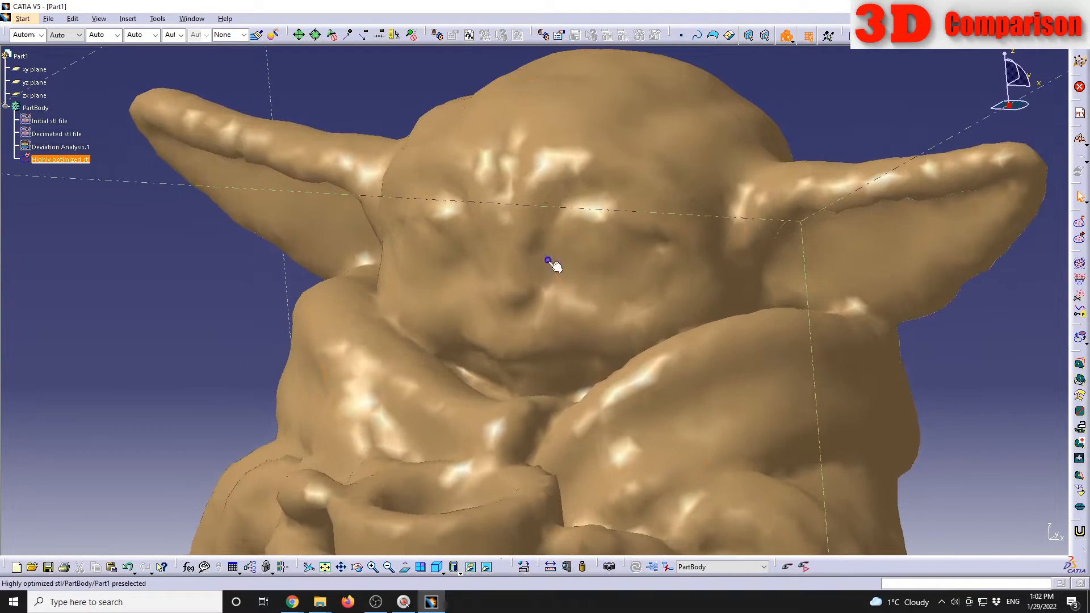
{"action": "mouse_move", "coordinate": [539, 324]}
{"action": "middle_mouse_down"}
{"action": "mouse_move", "coordinate": [567, 253]}
{"action": "mouse_move", "coordinate": [575, 292]}
{"action": "mouse_move", "coordinate": [649, 302]}
{"action": "mouse_move", "coordinate": [646, 373]}
{"action": "mouse_move", "coordinate": [550, 257]}
{"action": "mouse_move", "coordinate": [534, 306]}
{"action": "mouse_move", "coordinate": [546, 345]}
{"action": "middle_mouse_up"}
{"action": "left_click_drag", "start_coordinate": [458, 212], "coordinate": [577, 345]}
{"action": "middle_click_drag", "start_coordinate": [577, 346], "coordinate": [458, 433]}
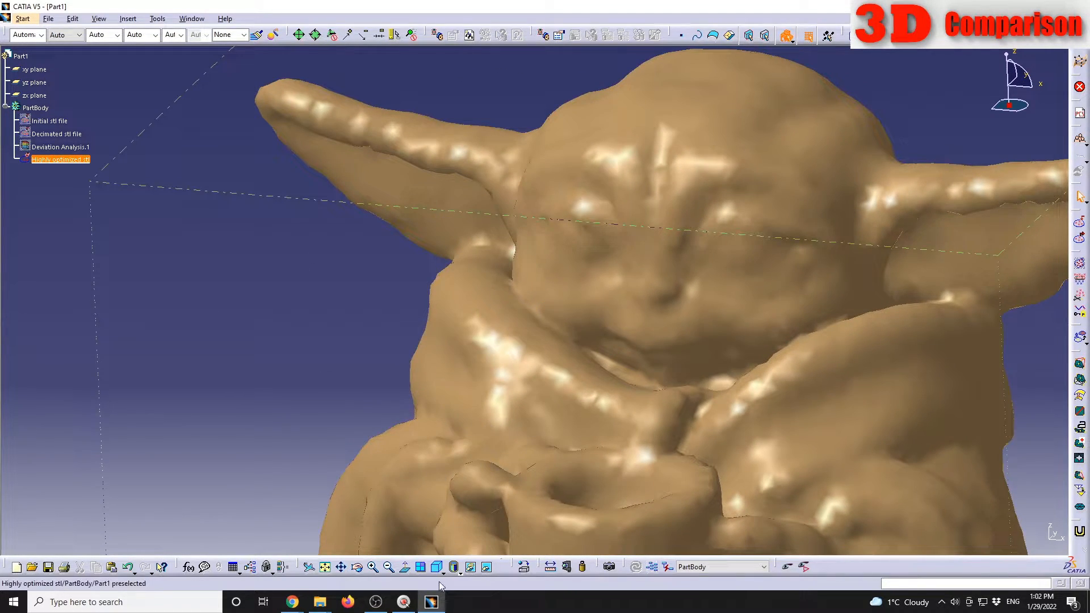
{"action": "left_click", "coordinate": [460, 573]}
{"action": "left_click", "coordinate": [465, 563]}
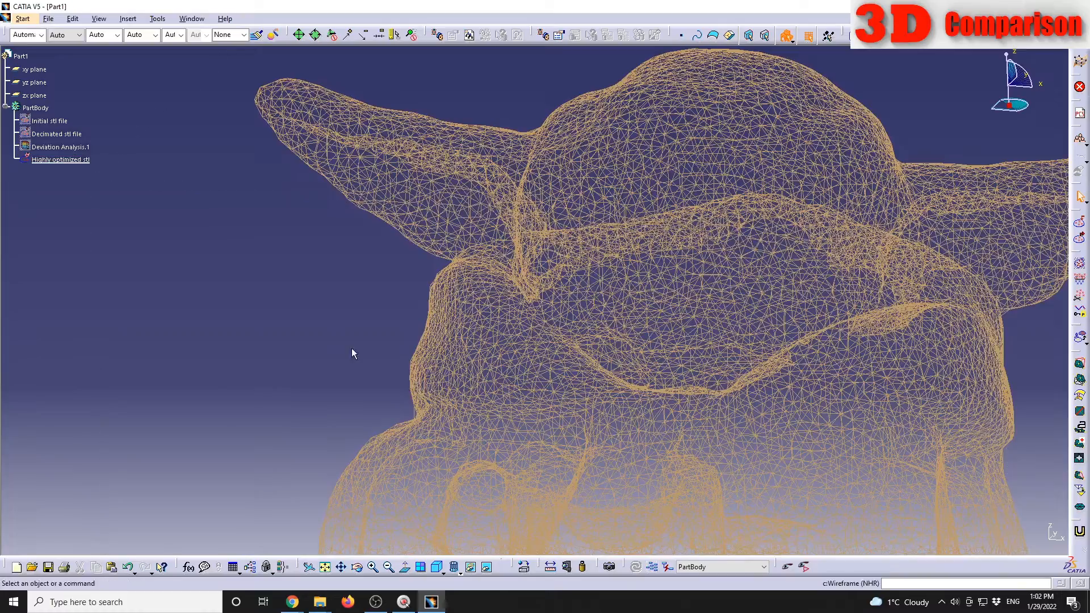
{"action": "middle_click_drag", "start_coordinate": [661, 358], "coordinate": [546, 363]}
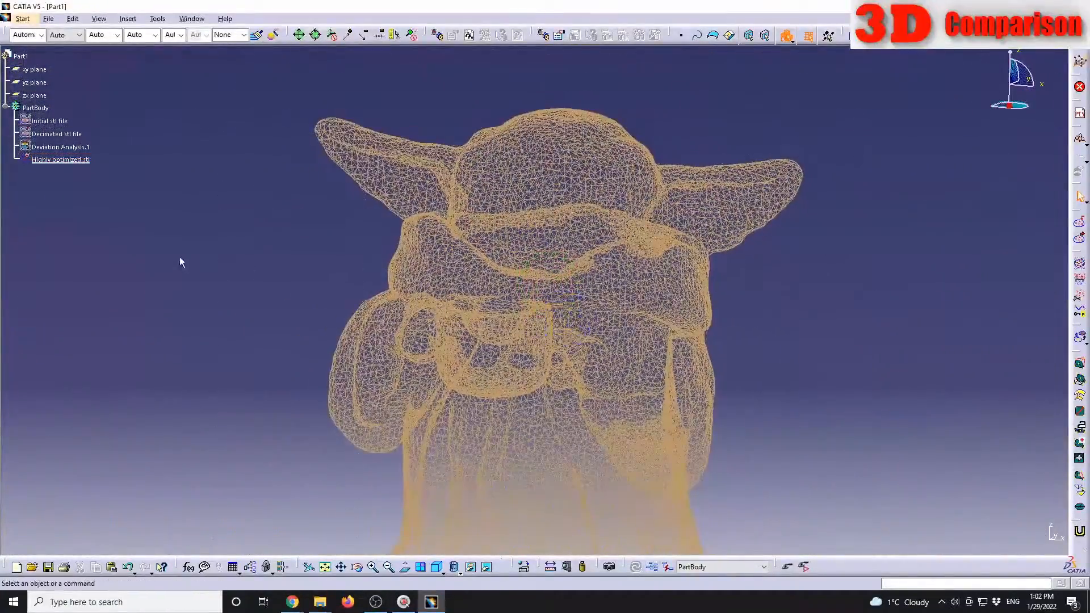
Step: Hide the Highly optimized stl mesh and show the Initial stl file mesh in wireframe for comparison
{"action": "left_click", "coordinate": [68, 160]}
{"action": "right_click", "coordinate": [67, 161]}
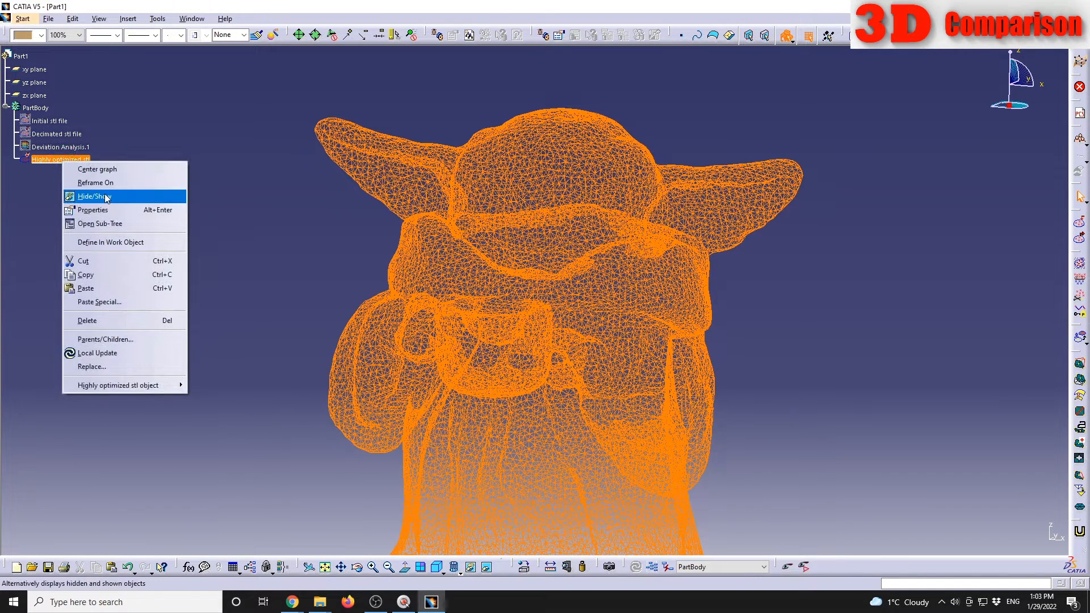
{"action": "left_click", "coordinate": [91, 195]}
{"action": "left_click", "coordinate": [53, 121]}
{"action": "right_click", "coordinate": [53, 121]}
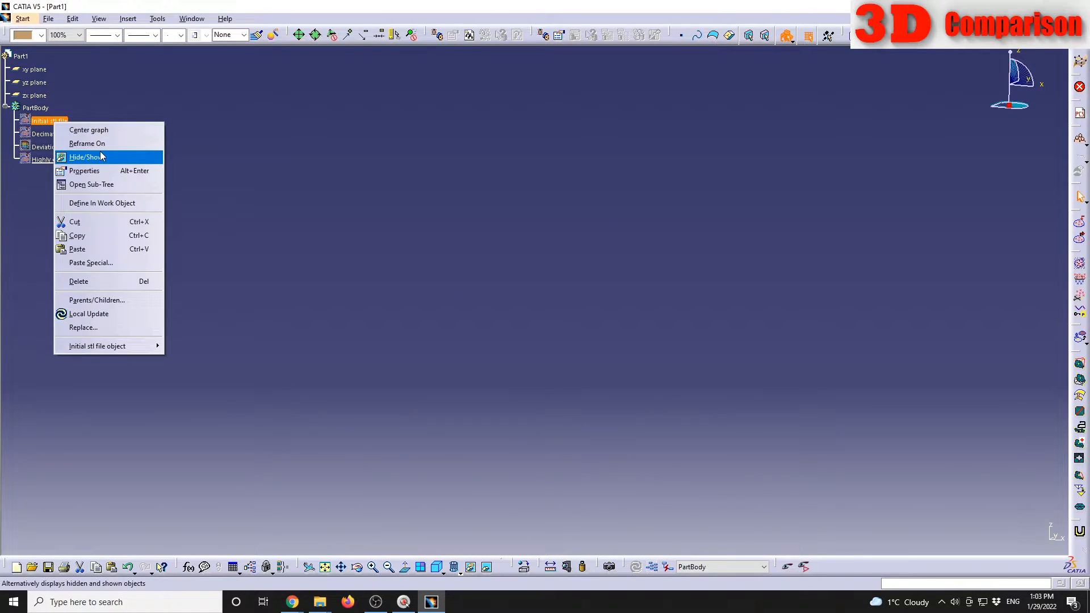
{"action": "left_click", "coordinate": [91, 153]}
{"action": "middle_click_drag", "start_coordinate": [619, 277], "coordinate": [615, 352]}
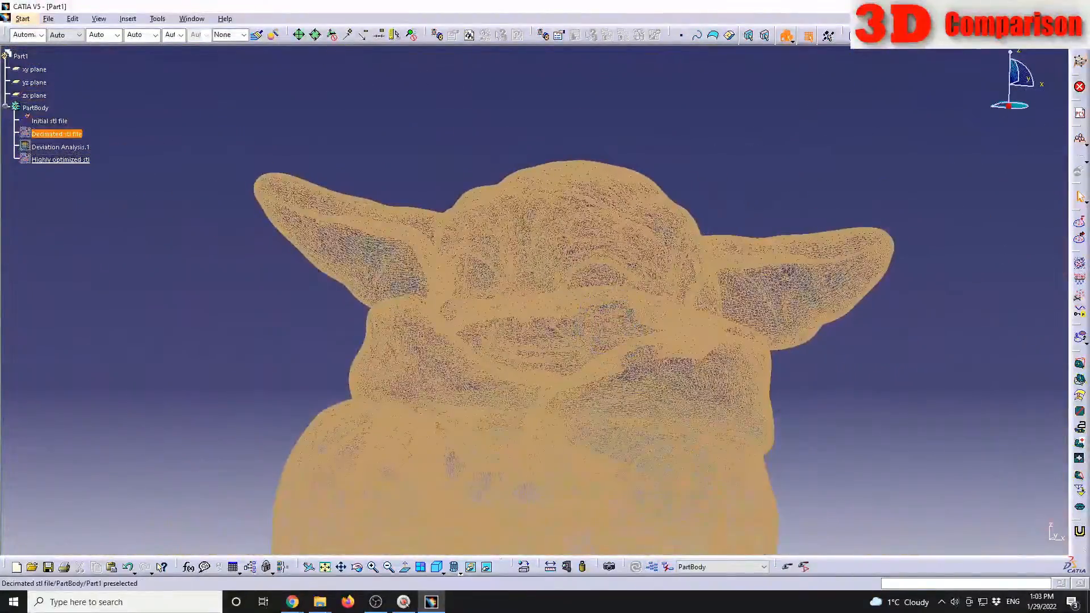
Step: Show the Decimated stl file mesh and leave the Initial stl file and Highly optimized stl meshes hidden
{"action": "right_click", "coordinate": [57, 121]}
{"action": "left_click", "coordinate": [79, 156]}
{"action": "right_click", "coordinate": [54, 159]}
{"action": "left_click", "coordinate": [109, 197]}
{"action": "left_click", "coordinate": [56, 134]}
{"action": "right_click", "coordinate": [58, 135]}
{"action": "left_click", "coordinate": [94, 172]}
{"action": "left_click", "coordinate": [58, 121]}
{"action": "right_click", "coordinate": [58, 121]}
{"action": "left_click", "coordinate": [94, 156]}
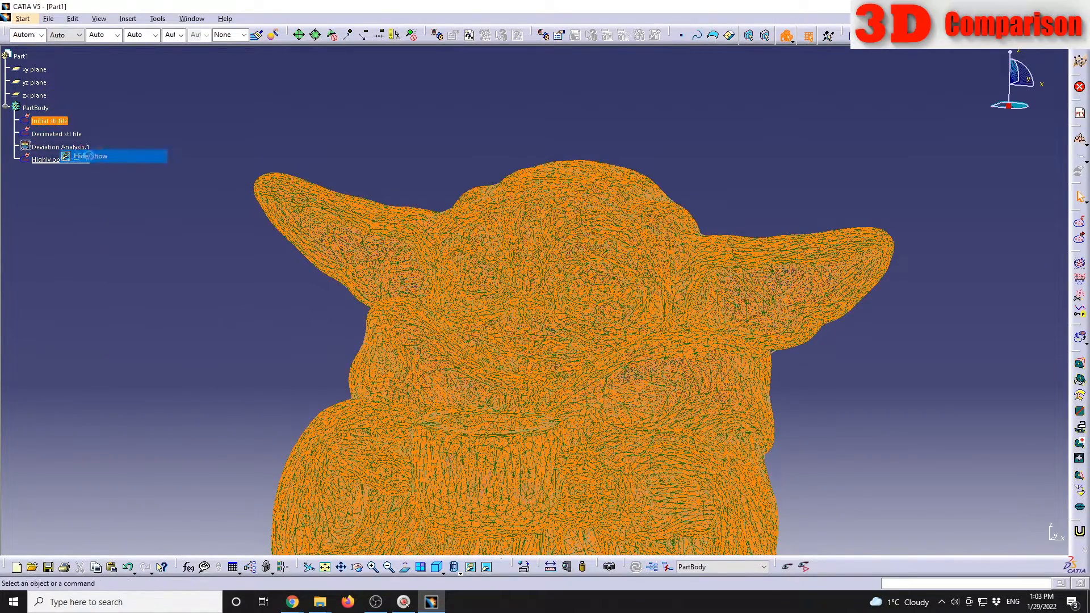
{"action": "left_click", "coordinate": [54, 159]}
{"action": "right_click", "coordinate": [54, 160]}
{"action": "left_click", "coordinate": [110, 194]}
Step: Examine the wireframe of the Decimated stl file mesh and return the display to shaded mode to check its face
{"action": "left_click", "coordinate": [523, 382]}
{"action": "middle_click_drag", "start_coordinate": [523, 382], "coordinate": [591, 177]}
{"action": "middle_click_drag", "start_coordinate": [421, 341], "coordinate": [615, 275]}
{"action": "middle_click_drag", "start_coordinate": [518, 397], "coordinate": [568, 332]}
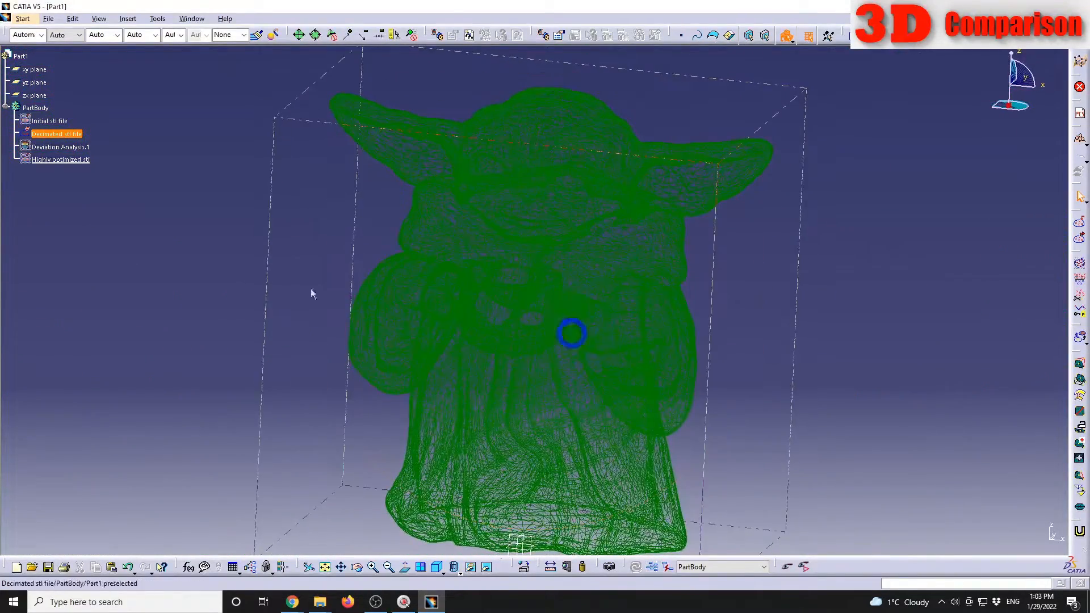
{"action": "left_click", "coordinate": [73, 169]}
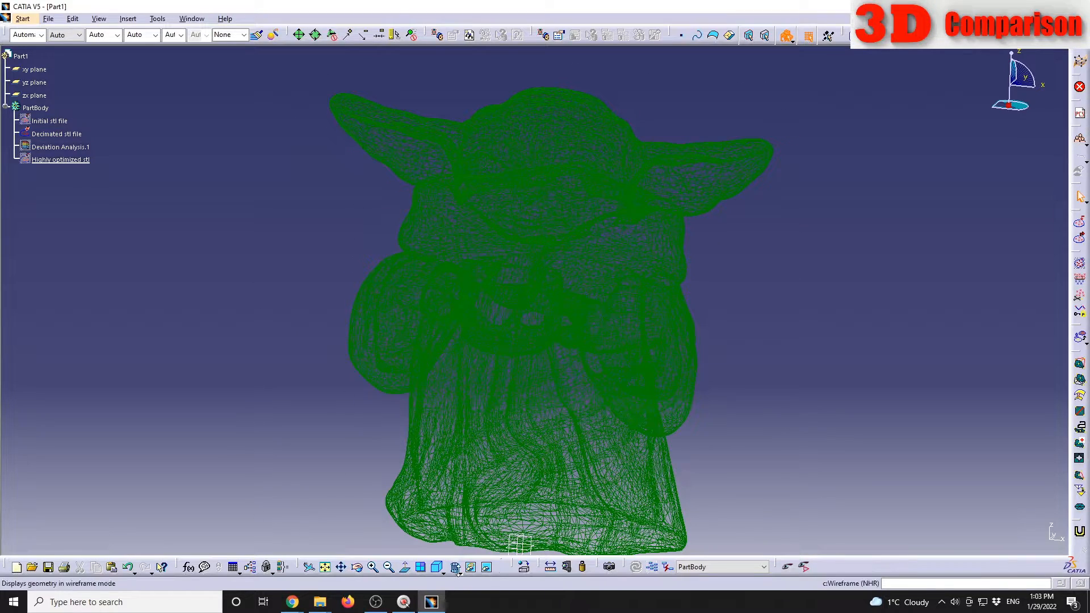
{"action": "left_click", "coordinate": [454, 567]}
{"action": "left_click", "coordinate": [468, 500]}
{"action": "mouse_move", "coordinate": [591, 237]}
{"action": "middle_mouse_down"}
{"action": "mouse_move", "coordinate": [536, 361]}
{"action": "mouse_move", "coordinate": [522, 236]}
{"action": "mouse_move", "coordinate": [503, 347]}
{"action": "middle_mouse_up"}
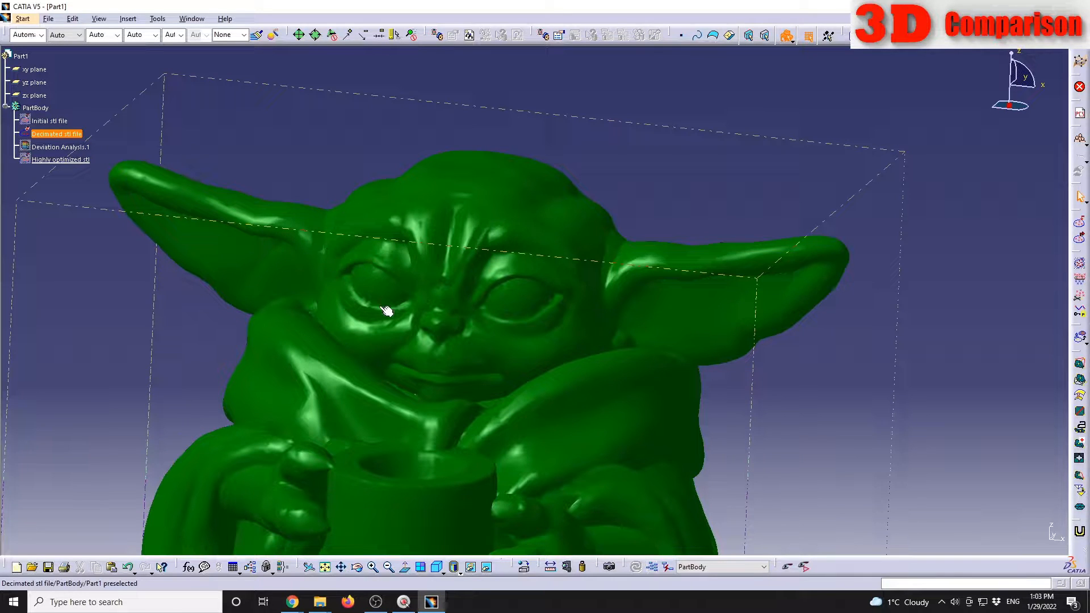
{"action": "middle_click_drag", "start_coordinate": [398, 296], "coordinate": [448, 336]}
Step: Read the number of triangles of the Decimated stl file mesh in its information statistics
{"action": "left_click", "coordinate": [57, 134]}
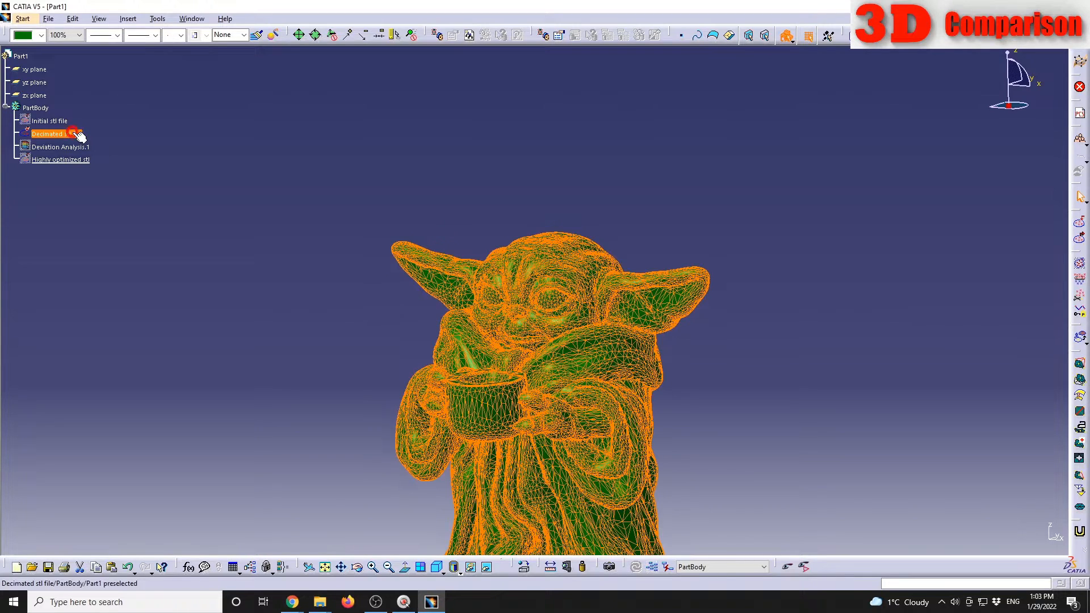
{"action": "left_click", "coordinate": [128, 19]}
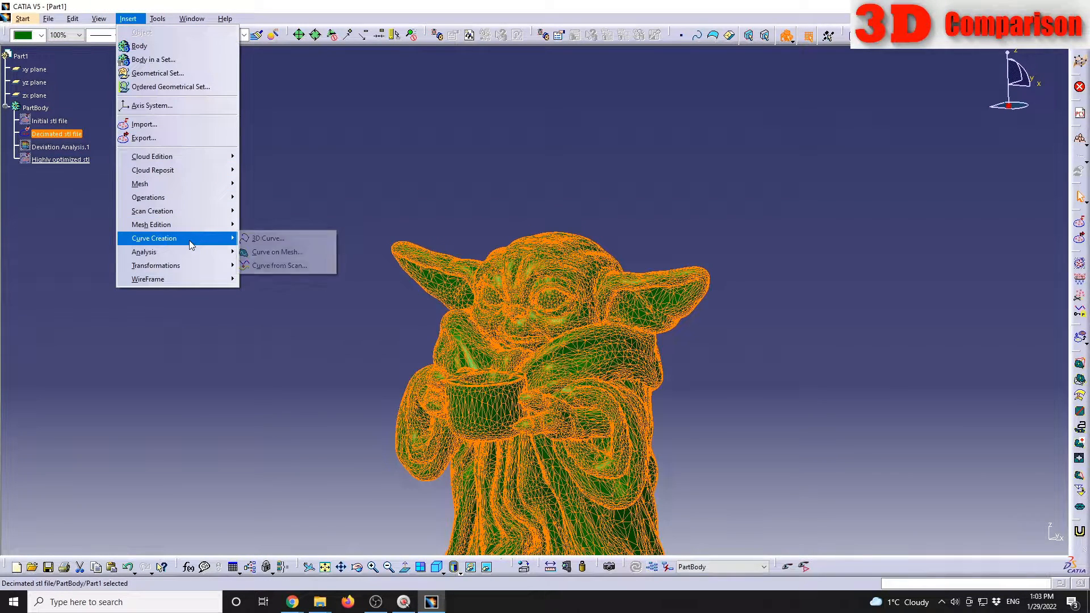
{"action": "mouse_move", "coordinate": [189, 252]}
{"action": "left_click", "coordinate": [298, 252]}
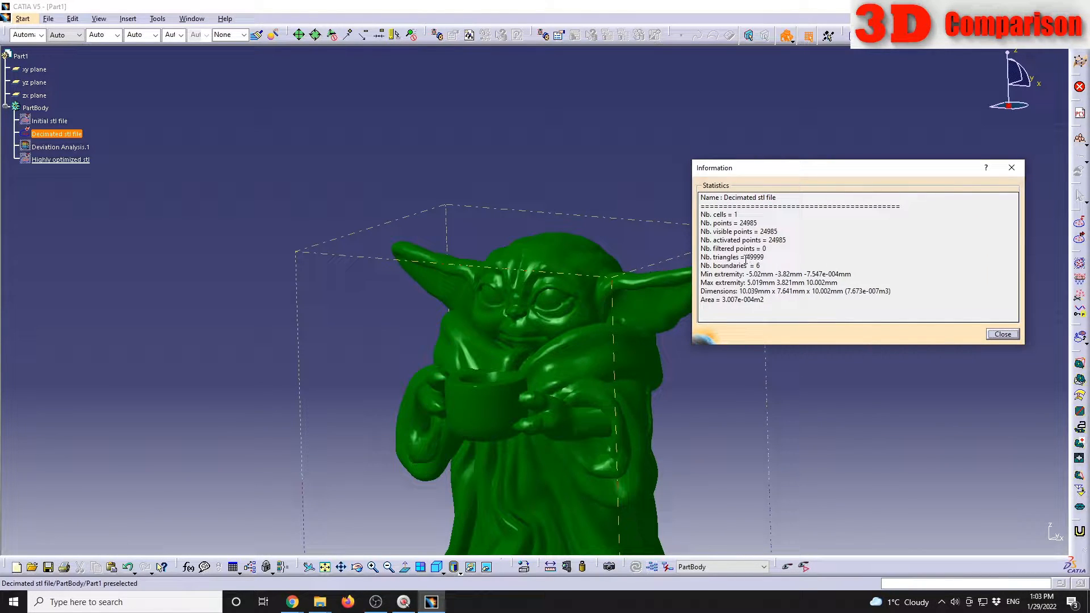
{"action": "double_click", "coordinate": [748, 257]}
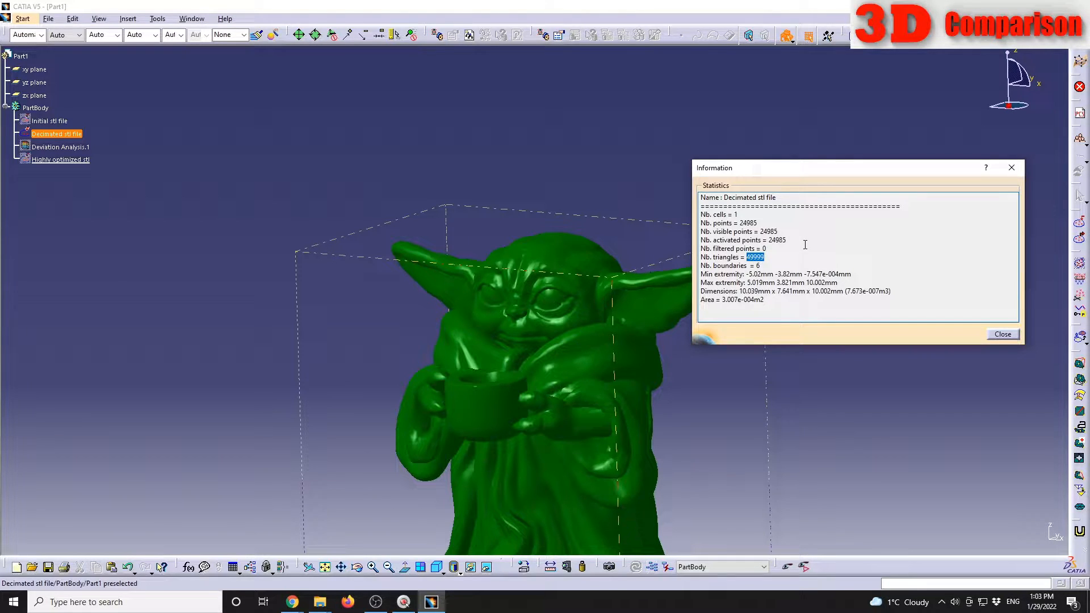
{"action": "left_click", "coordinate": [1002, 334]}
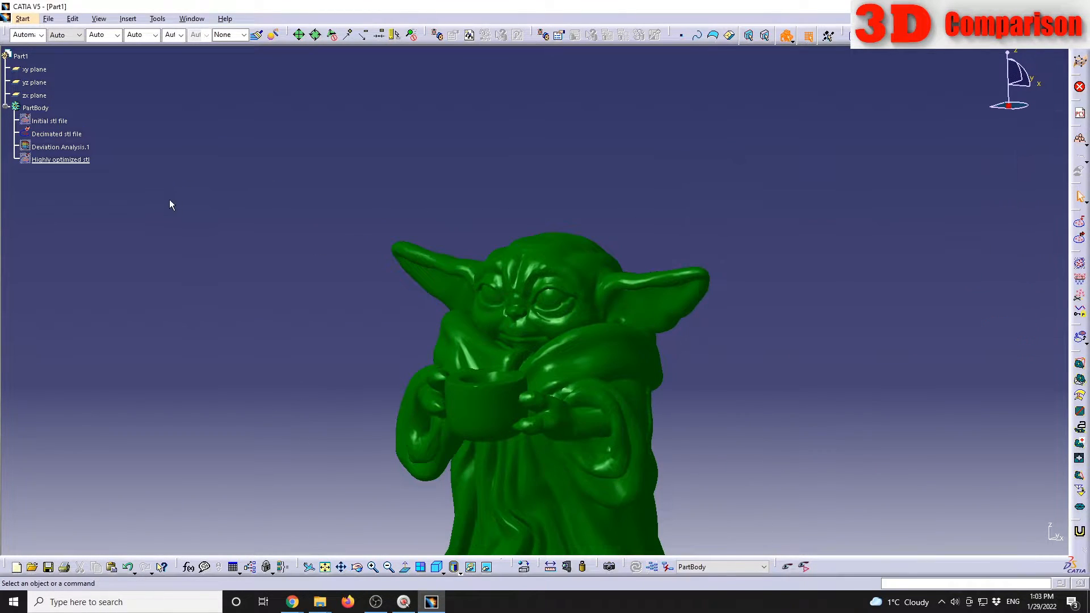
Step: Hide the Decimated stl file mesh and show the Highly optimized stl mesh
{"action": "left_click", "coordinate": [59, 134]}
{"action": "right_click", "coordinate": [59, 134]}
{"action": "left_click", "coordinate": [101, 168]}
{"action": "left_click", "coordinate": [79, 159]}
{"action": "right_click", "coordinate": [80, 159]}
{"action": "left_click", "coordinate": [99, 194]}
{"action": "middle_click_drag", "start_coordinate": [385, 362], "coordinate": [378, 278]}
Step: Read the number of triangles of the Highly optimized stl mesh in its information statistics
{"action": "left_click", "coordinate": [129, 22]}
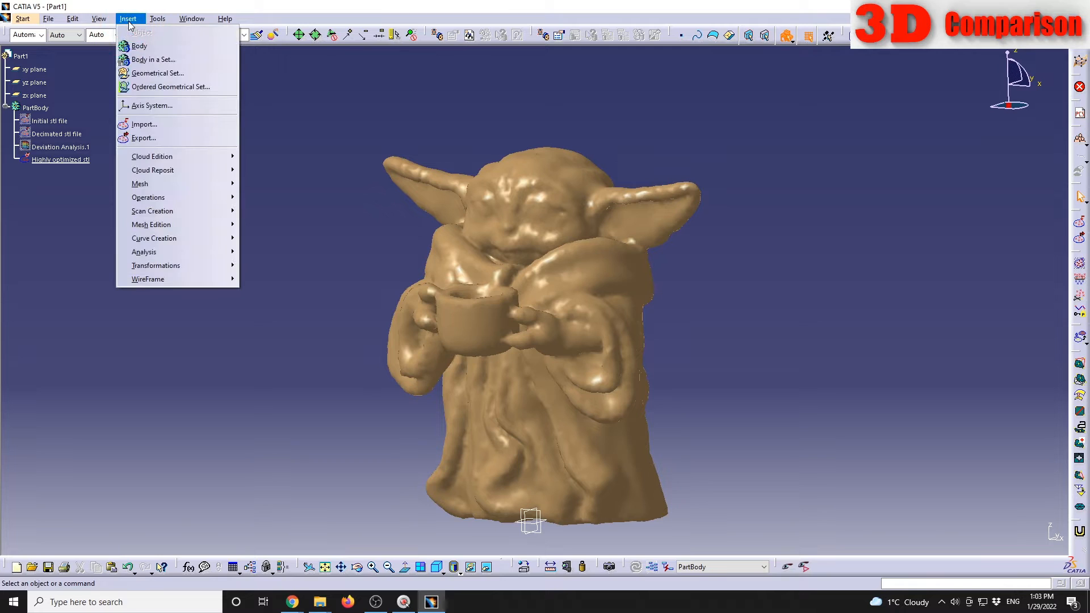
{"action": "mouse_move", "coordinate": [165, 251]}
{"action": "left_click", "coordinate": [254, 253]}
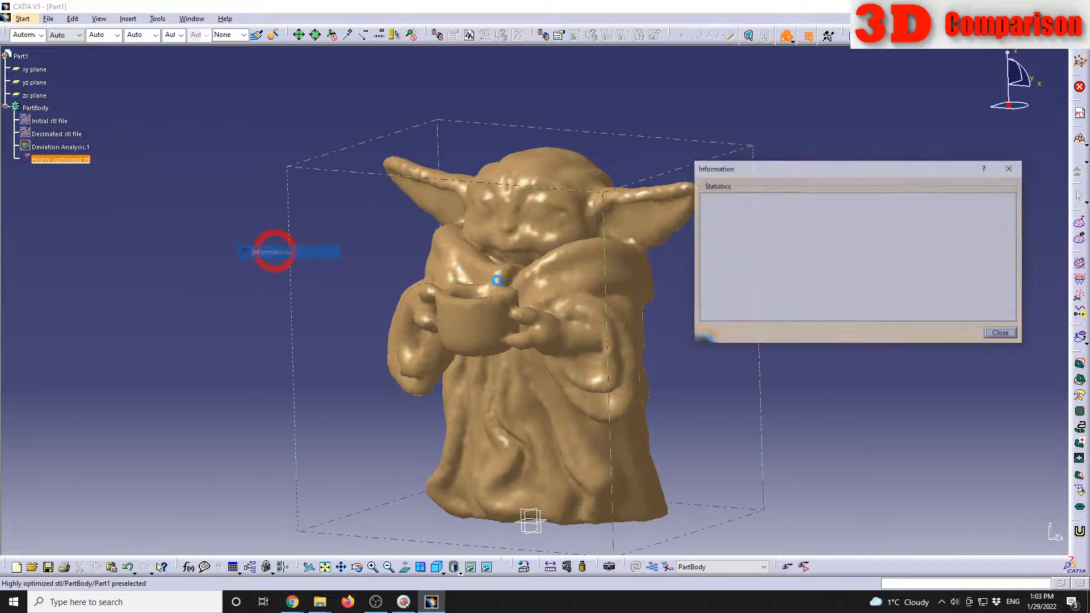
{"action": "left_click", "coordinate": [559, 236]}
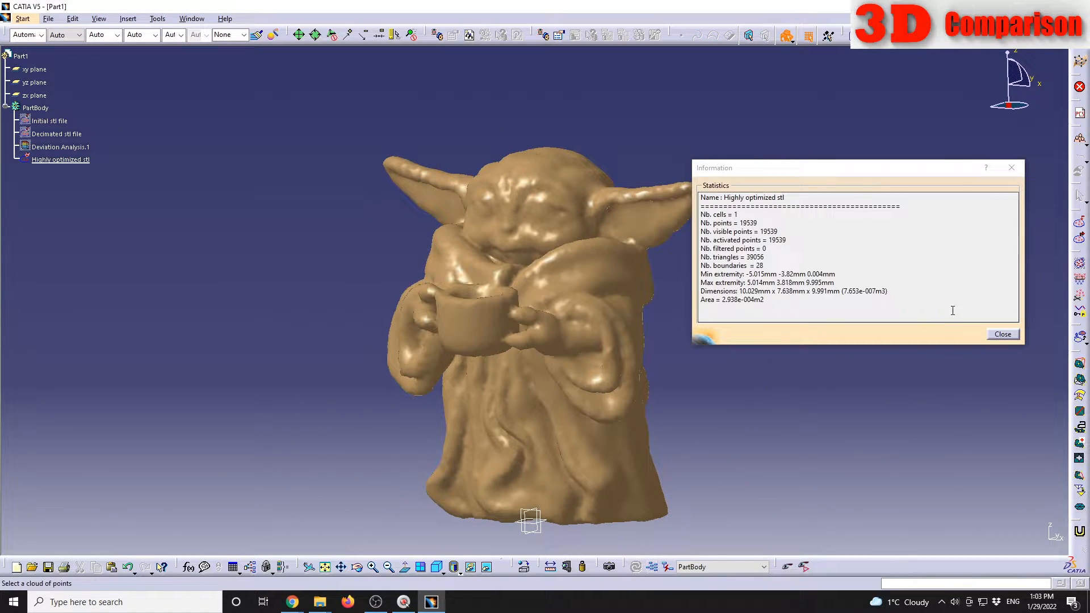
{"action": "left_click_drag", "start_coordinate": [747, 257], "coordinate": [799, 265]}
{"action": "left_click", "coordinate": [810, 257]}
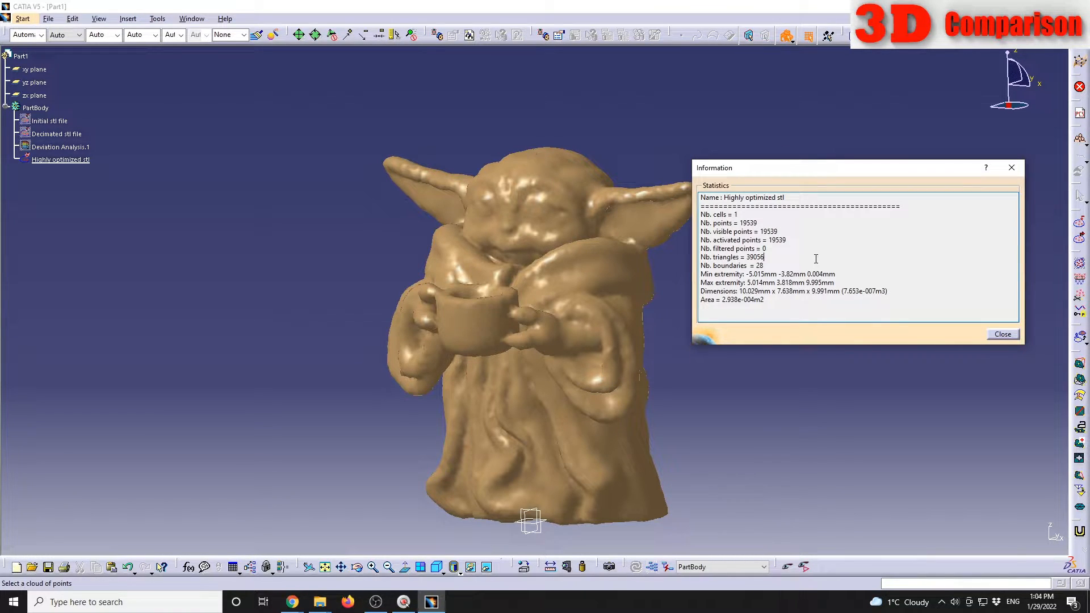
{"action": "left_click", "coordinate": [1002, 333]}
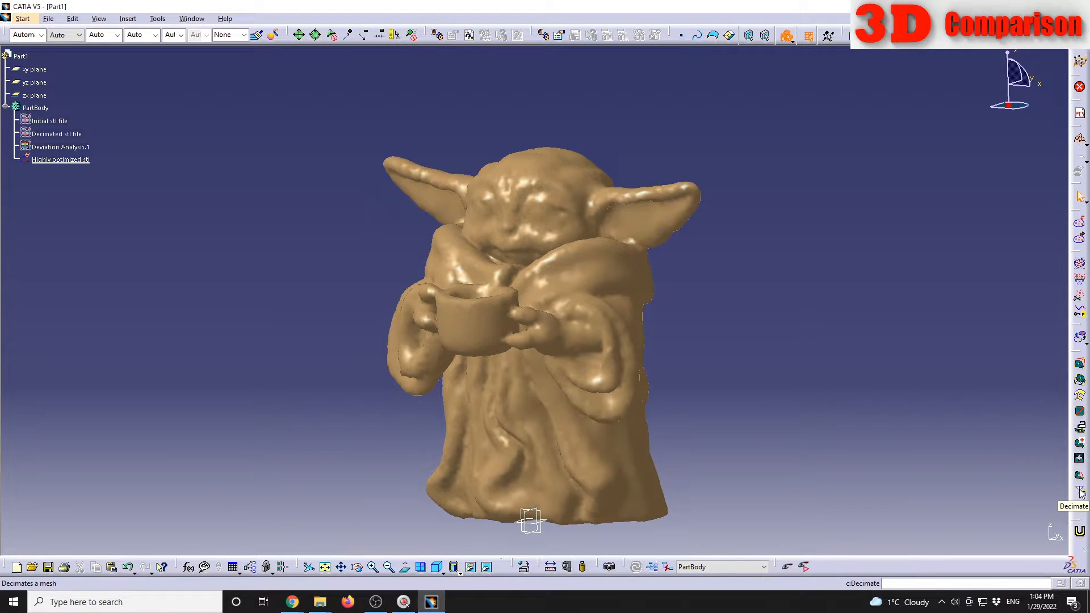
{"action": "middle_click_drag", "start_coordinate": [446, 287], "coordinate": [433, 316]}
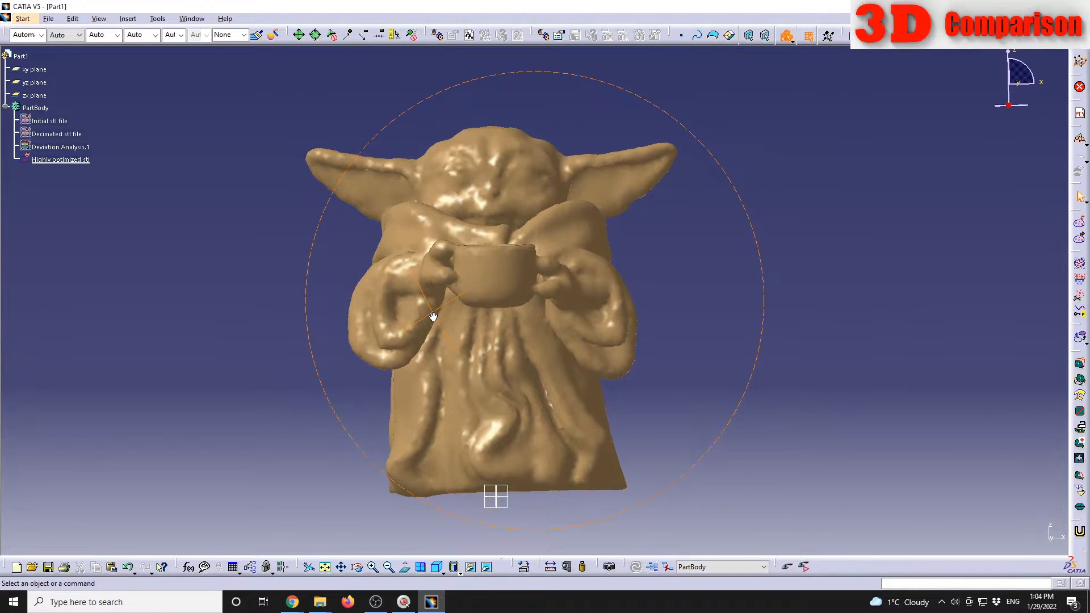
{"action": "middle_click_drag", "start_coordinate": [601, 237], "coordinate": [600, 276]}
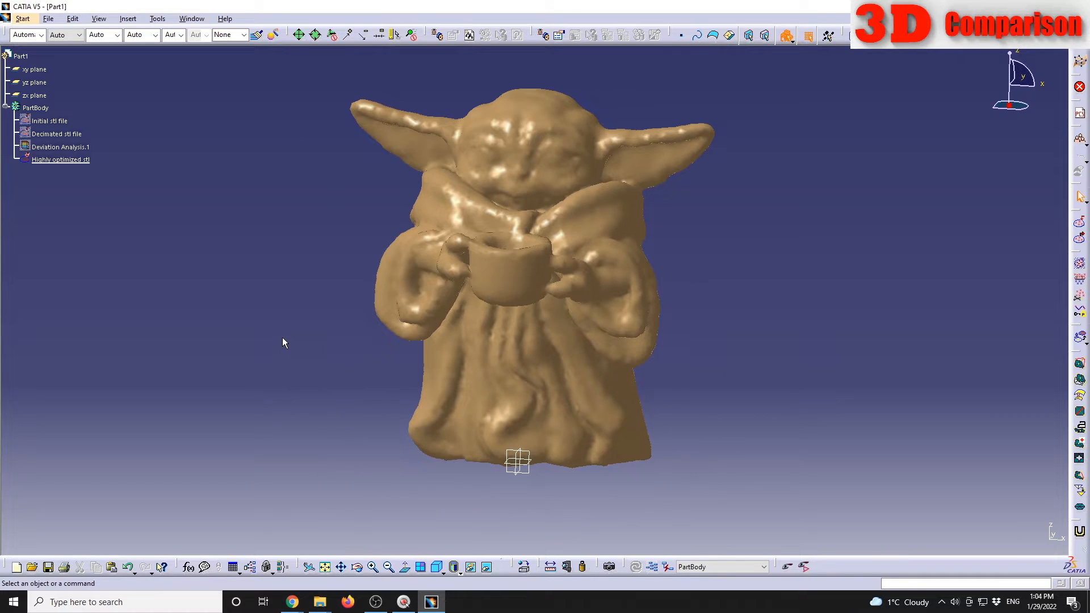
{"action": "middle_click_drag", "start_coordinate": [413, 306], "coordinate": [436, 309]}
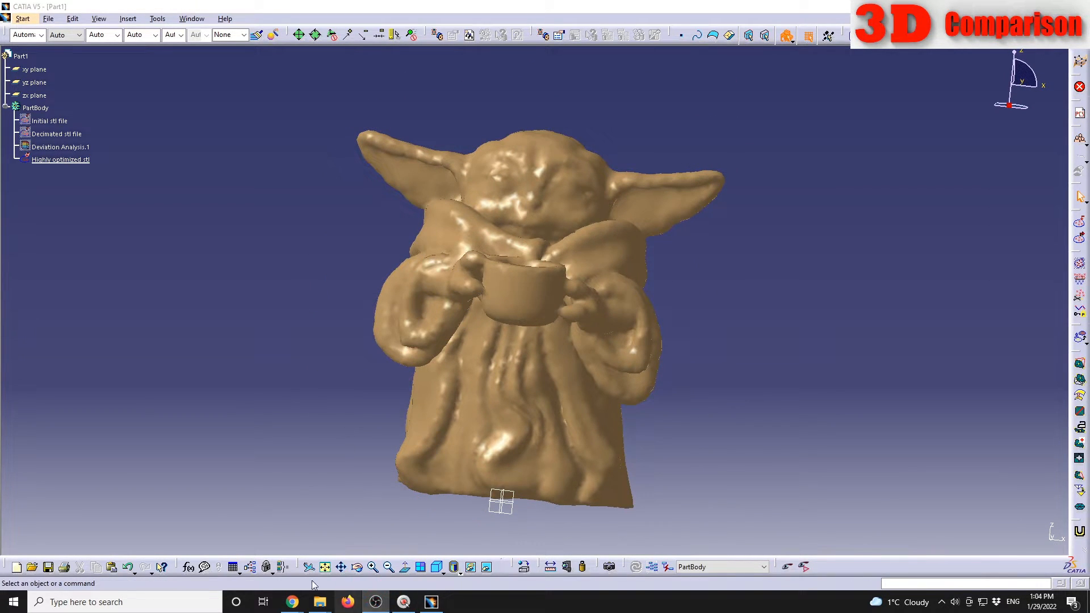